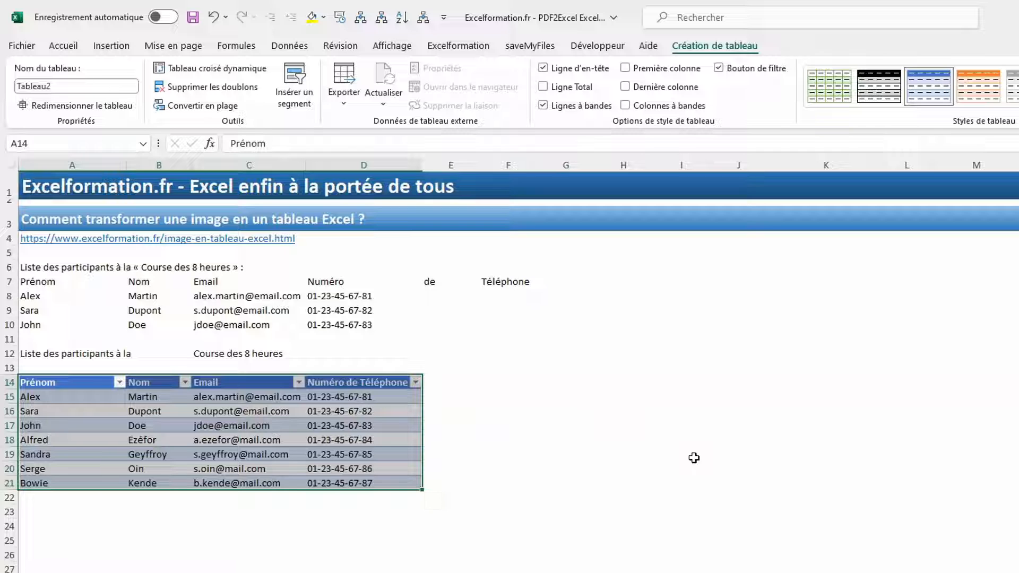
drag(786, 256, 821, 274)
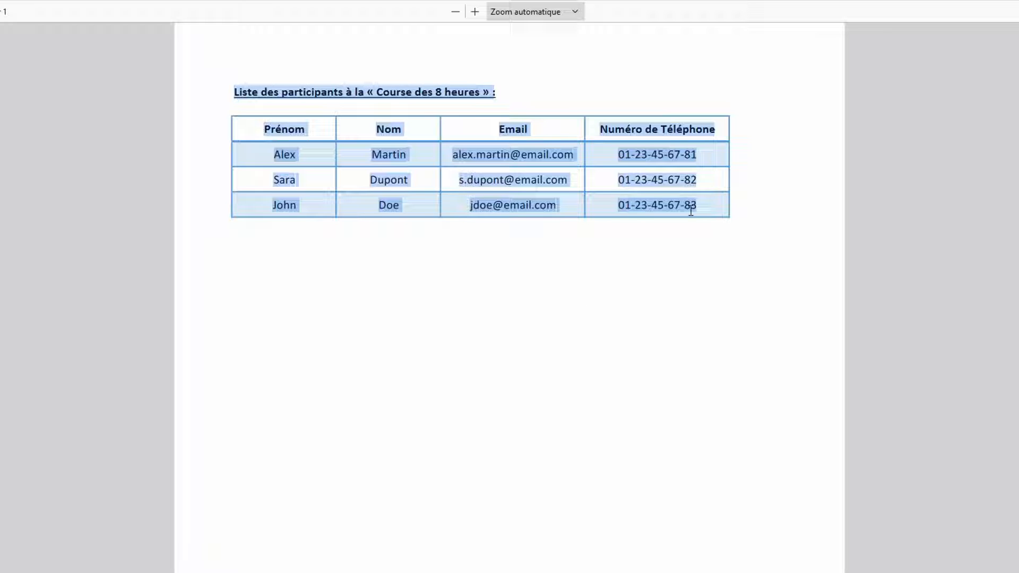
Copy the list title and participants table from the PDF and paste them into the Excel sheet at cell A6
click(708, 210)
mouse_move(708, 210)
mouse_down()
mouse_move(373, 159)
mouse_move(692, 221)
mouse_move(710, 214)
mouse_up()
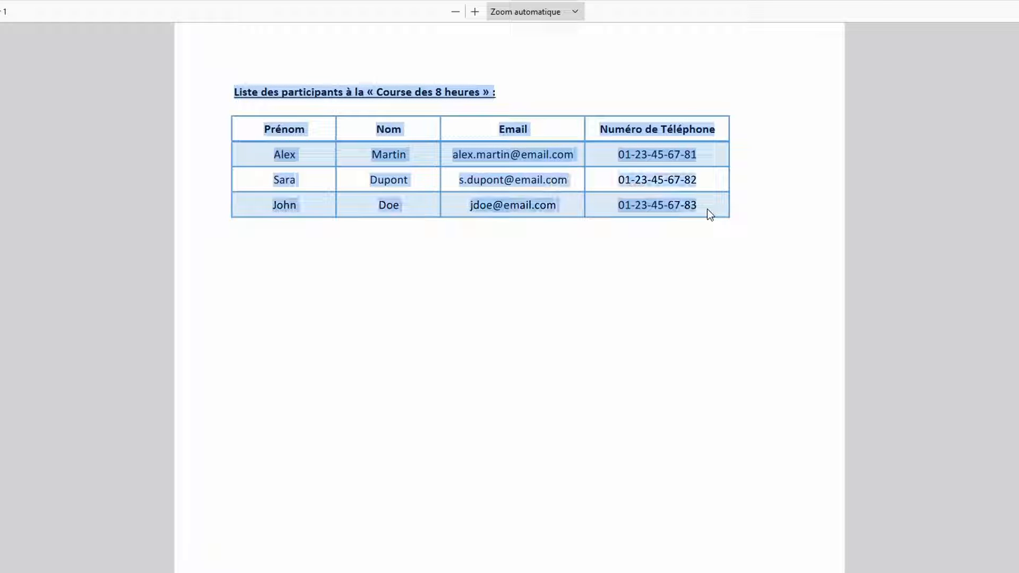
key(ctrl+c)
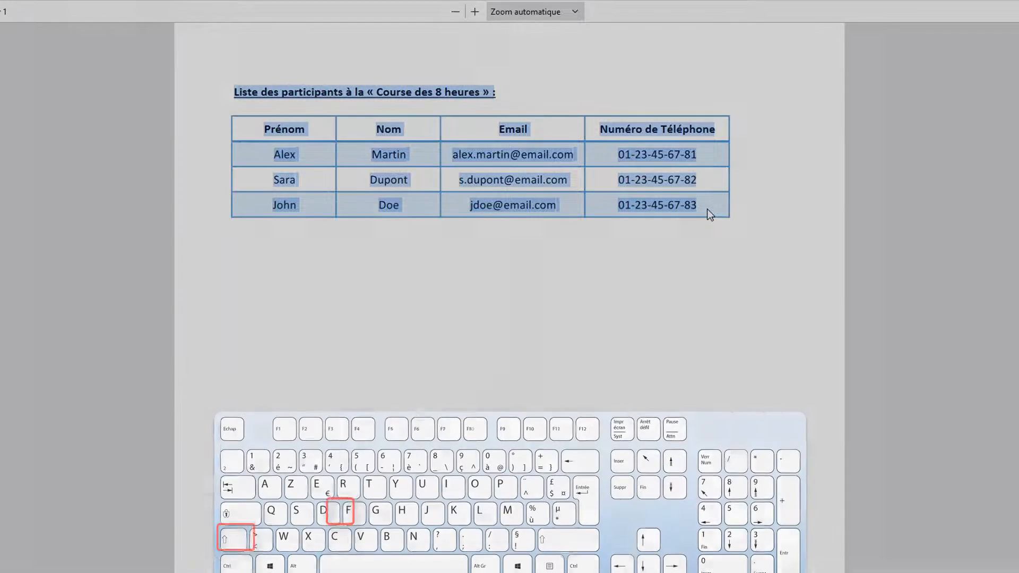
right_click(680, 203)
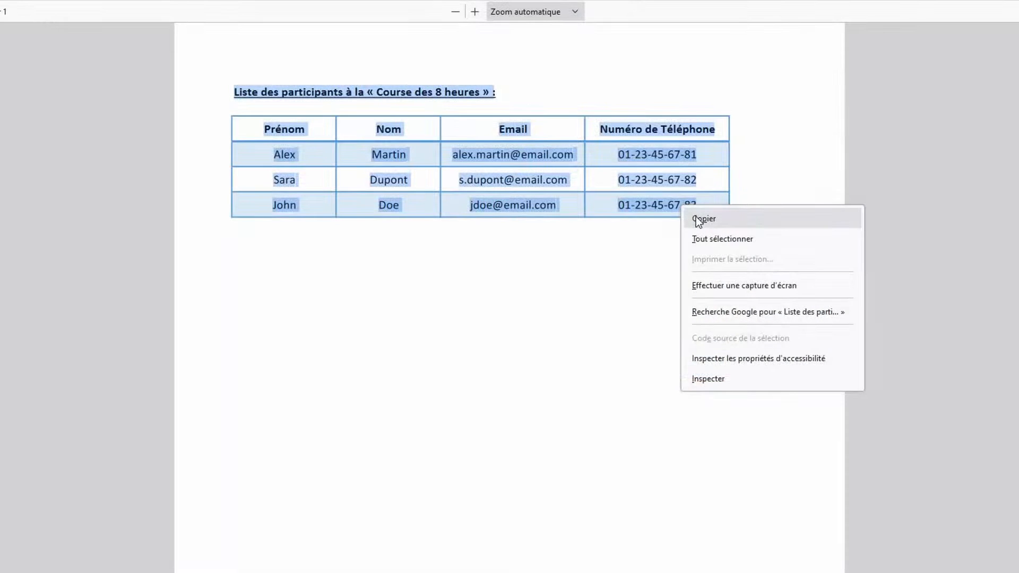
click(696, 216)
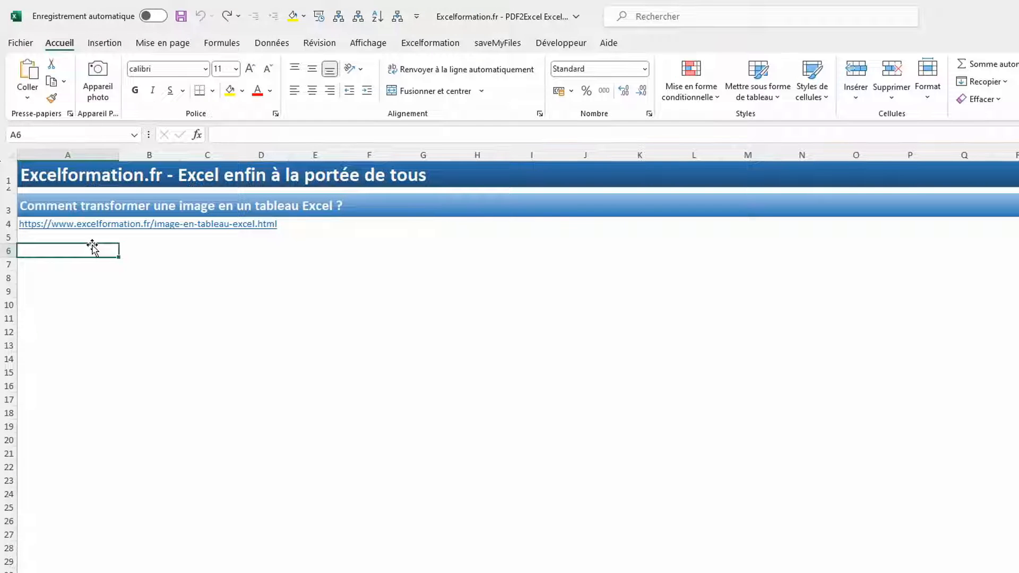
key(ctrl+v)
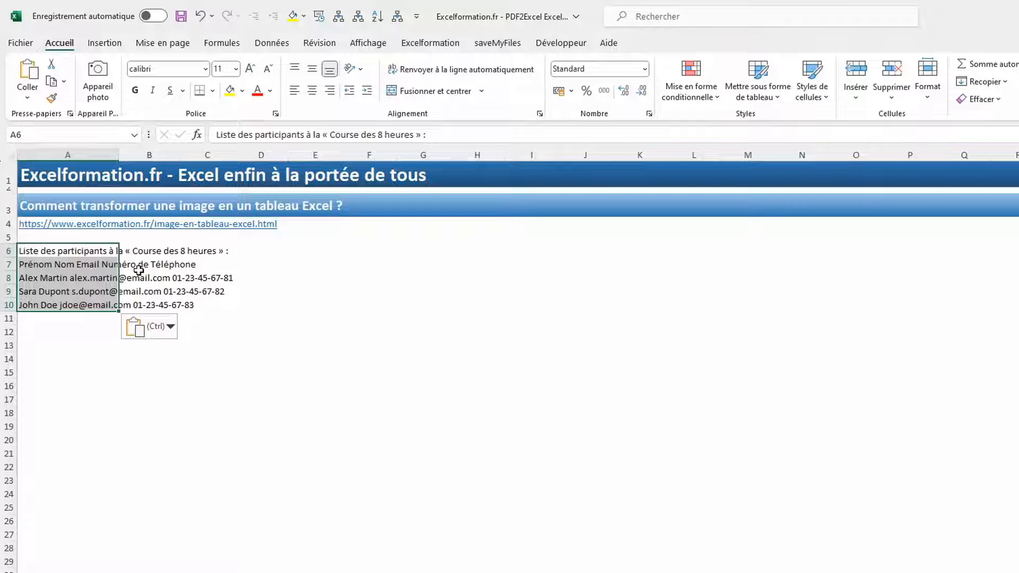
Split the pasted lines in A7:A10 into columns as delimited text, adding the space (Espace) as a separator
click(42, 280)
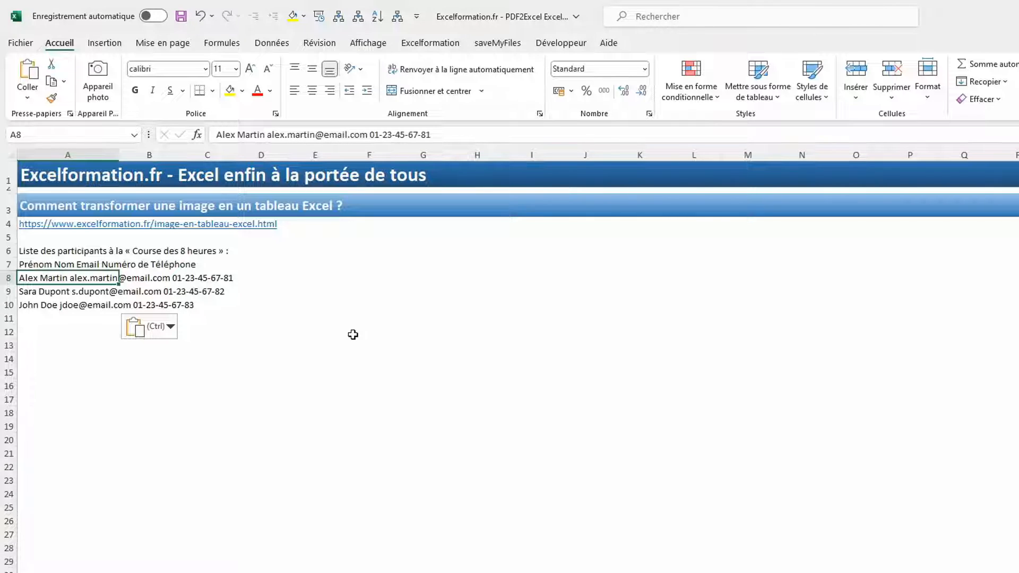
drag(44, 264, 38, 303)
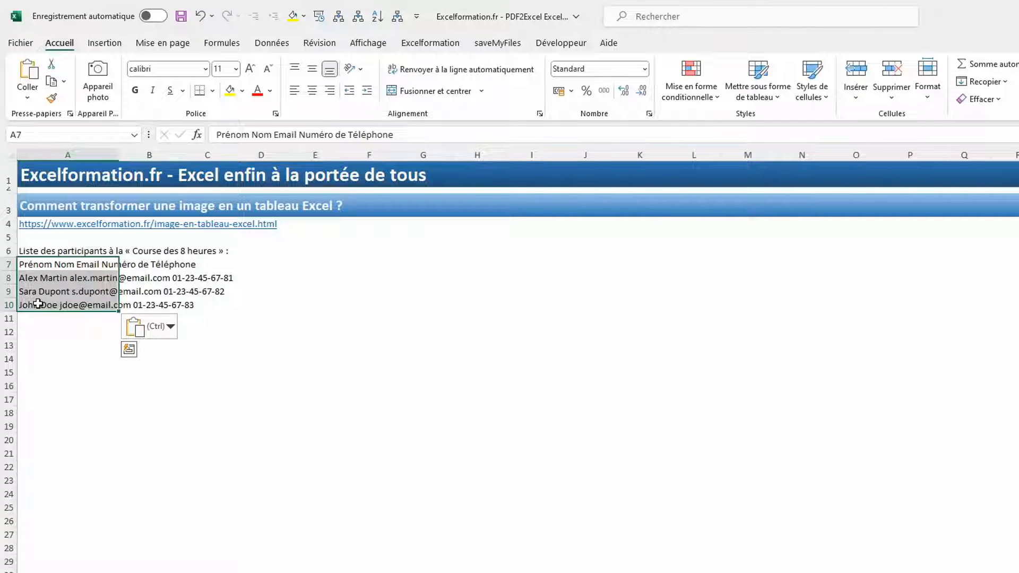
click(272, 45)
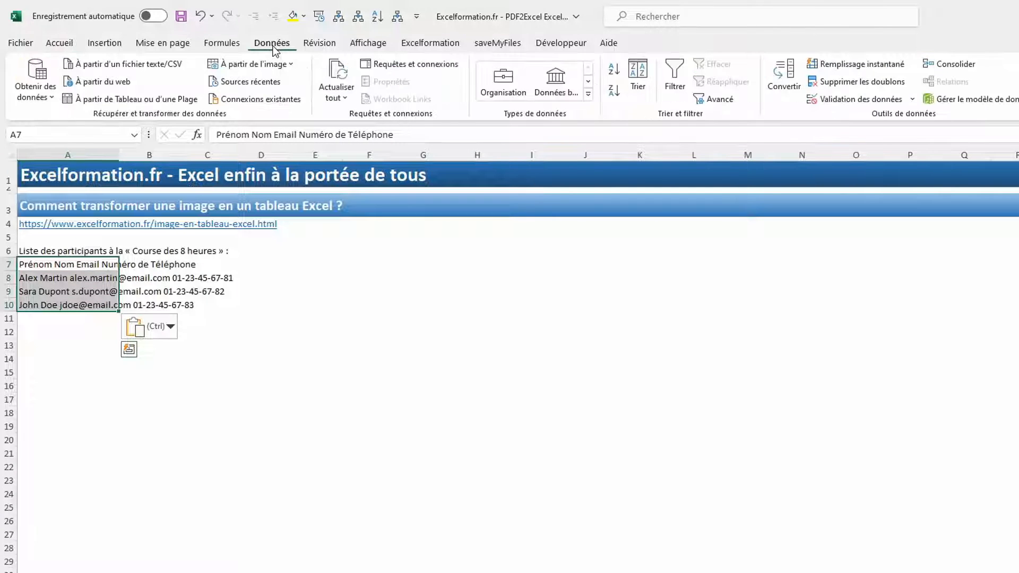
click(784, 86)
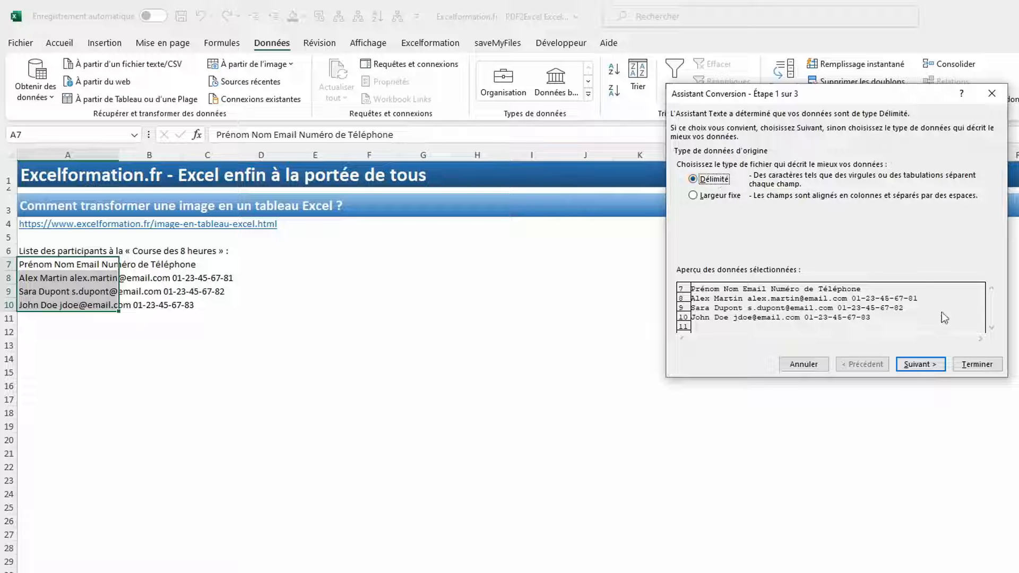
click(920, 365)
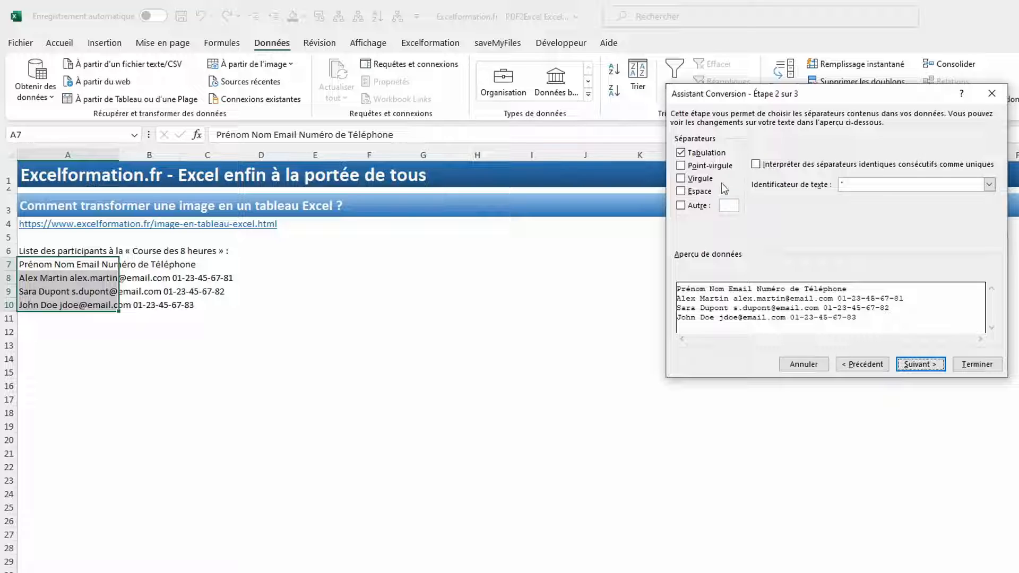
click(697, 192)
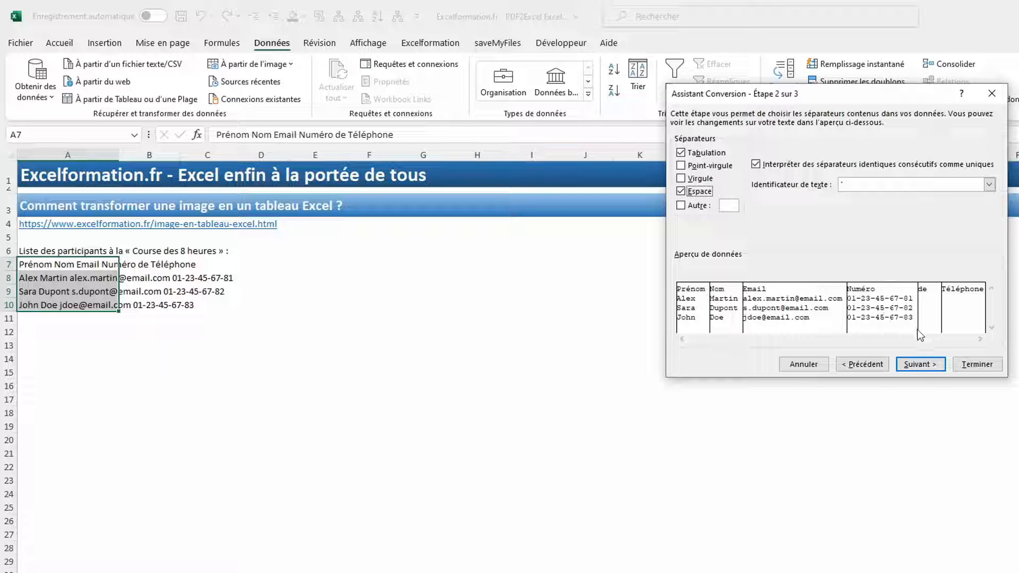
click(969, 366)
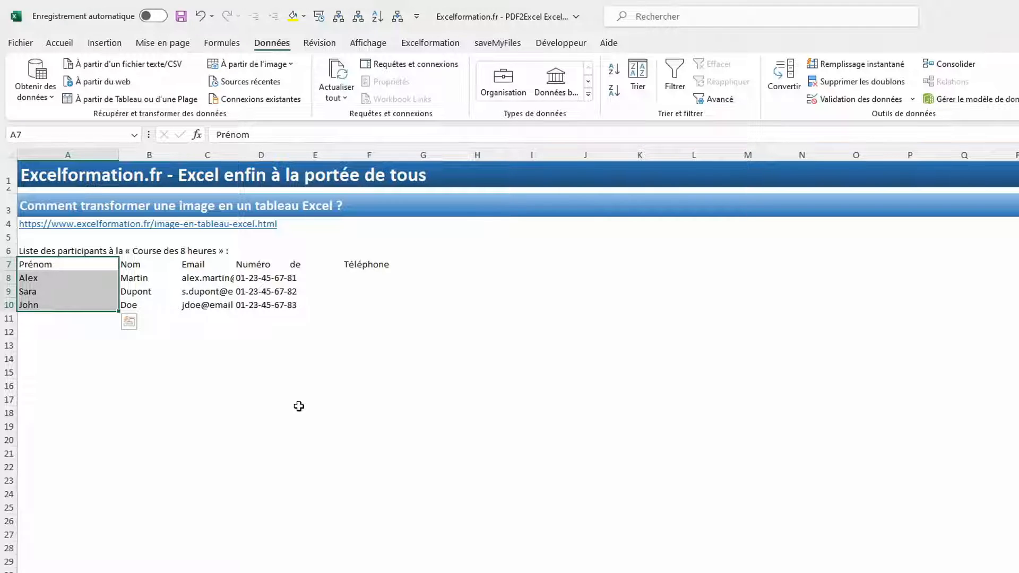
Examine how the phone number heading is split across cells D7, E7 and F7
click(253, 266)
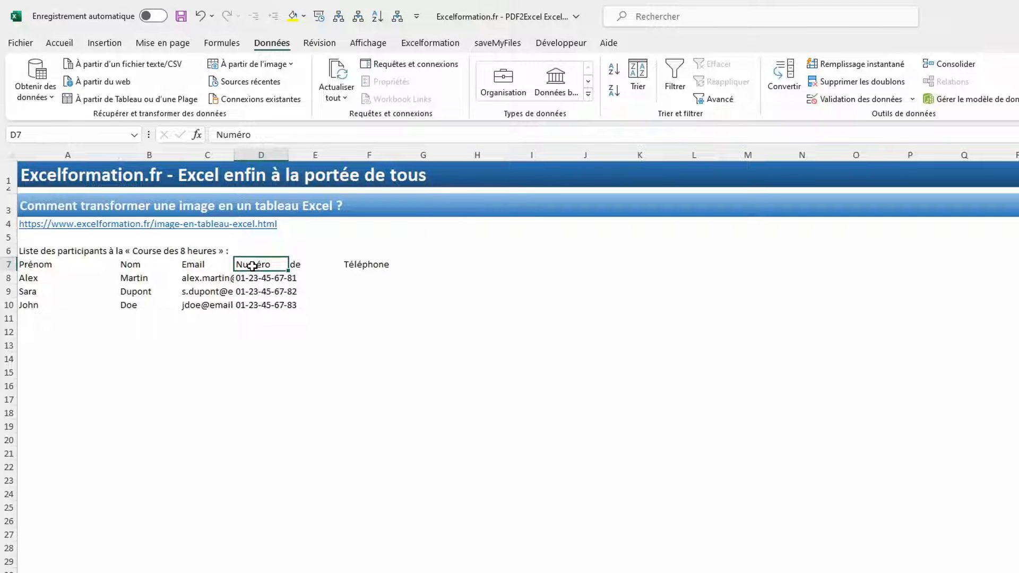
click(305, 262)
click(357, 263)
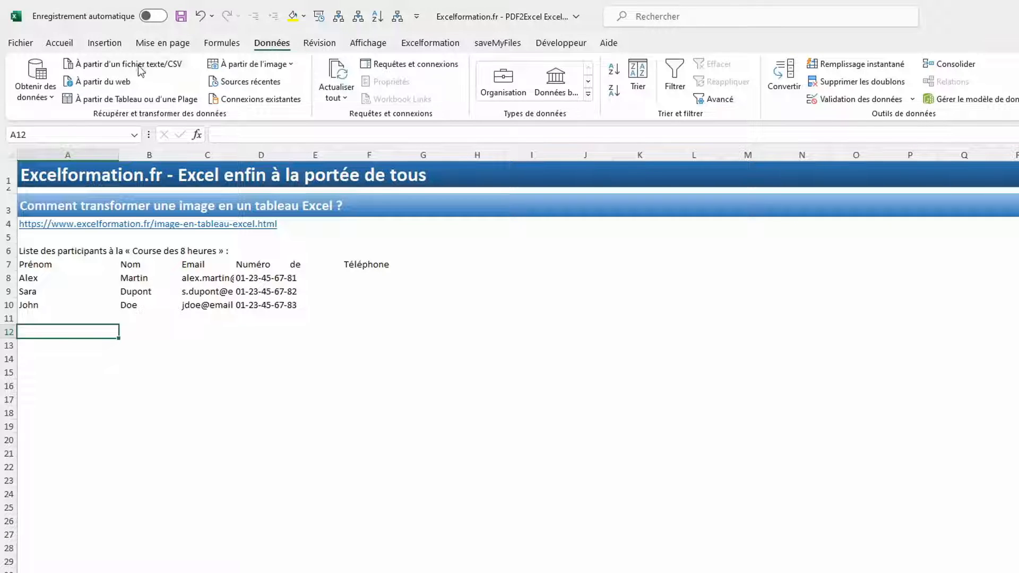
Start a data import from the PDF file "Liste des participants à la « Course des 8 heures ».pdf"
click(41, 102)
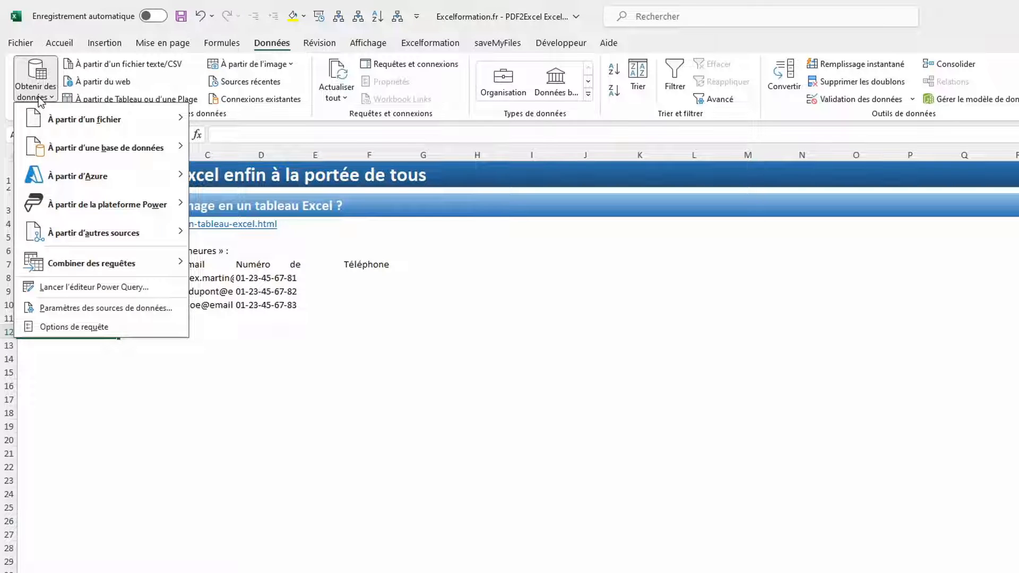
mouse_move(85, 120)
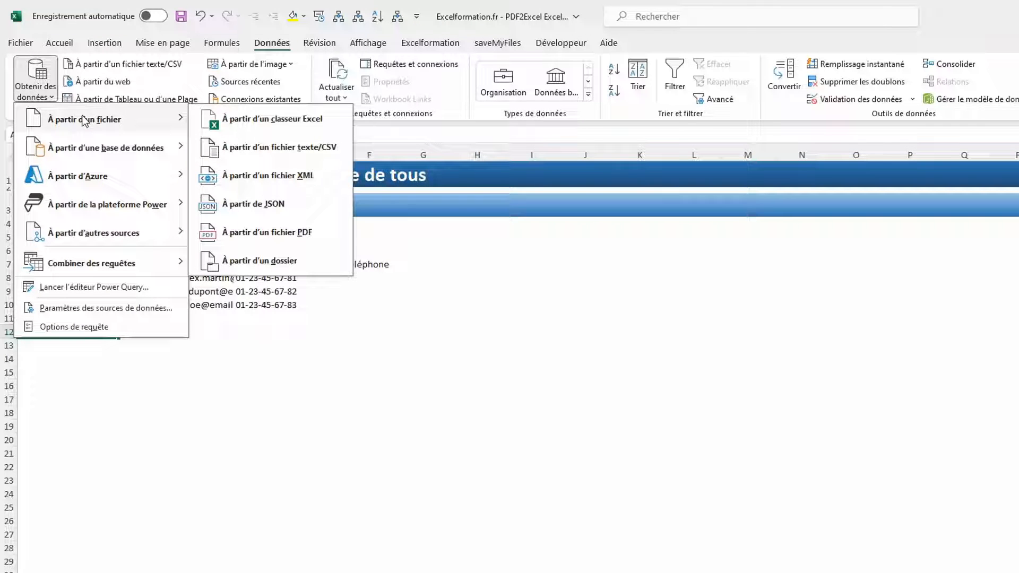
click(236, 234)
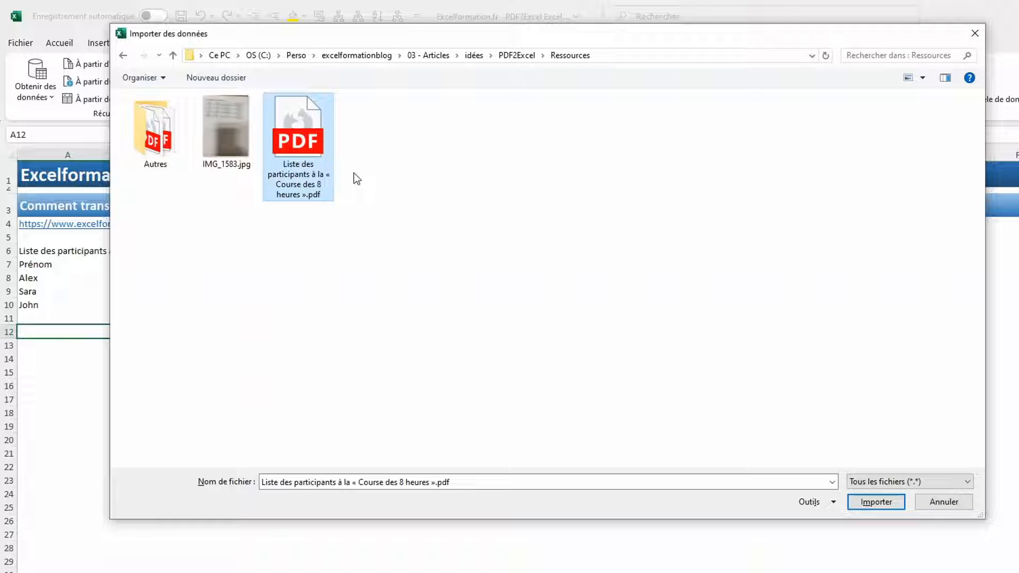
click(861, 503)
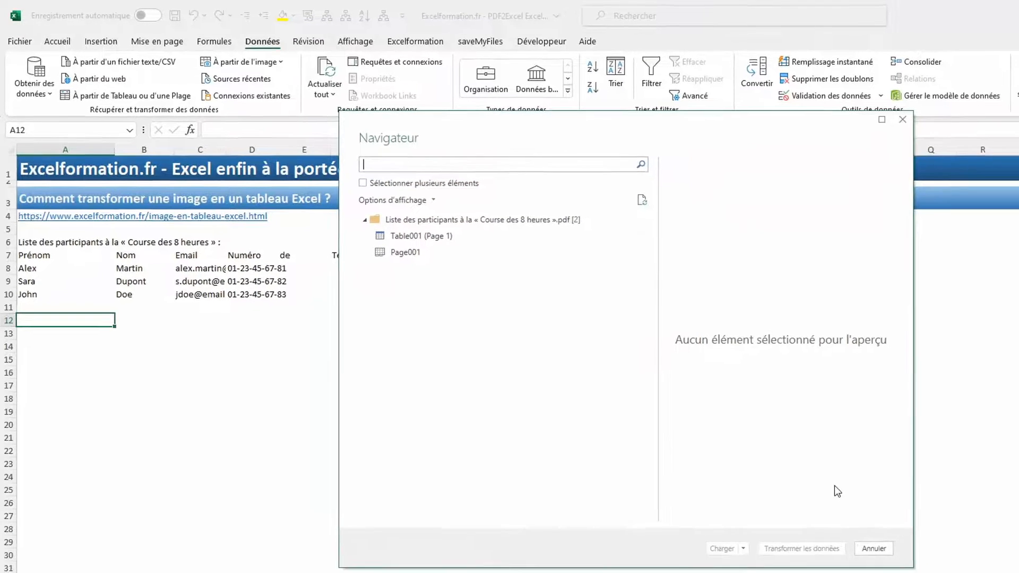
Open the PDF's Table001 (Page 1) element in the Power Query editor and promote its first row to column headers
click(434, 234)
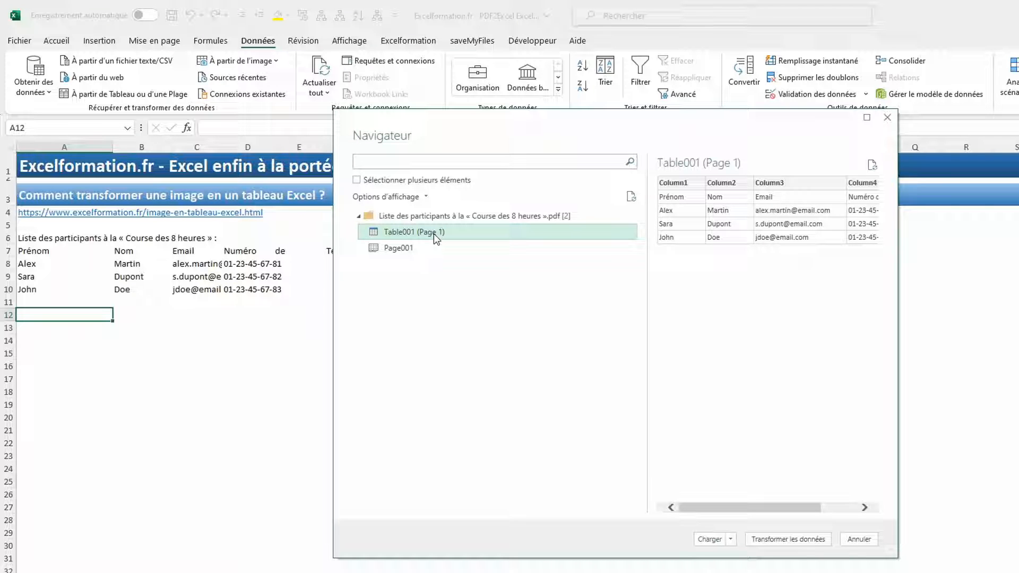
click(390, 249)
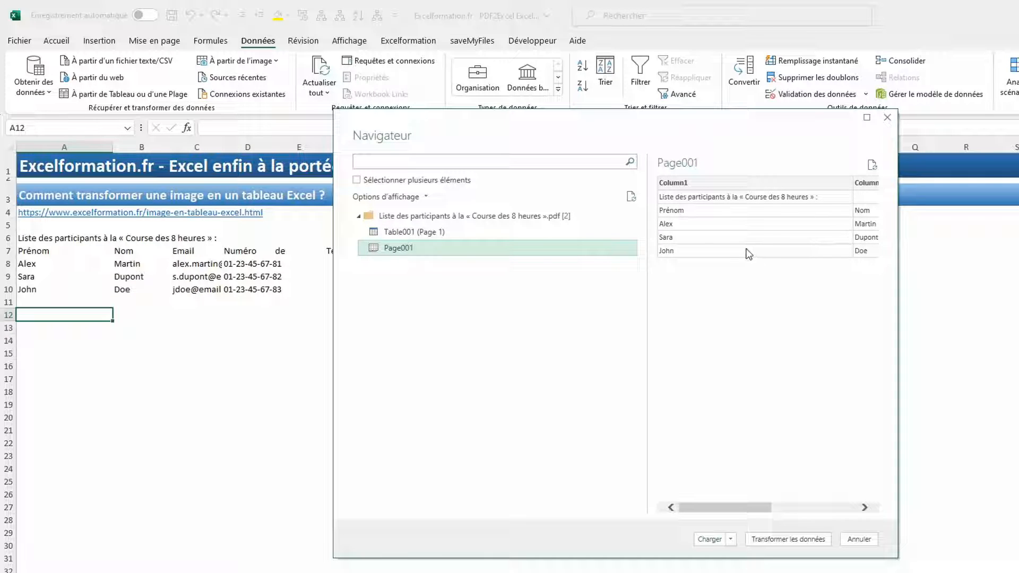
click(431, 237)
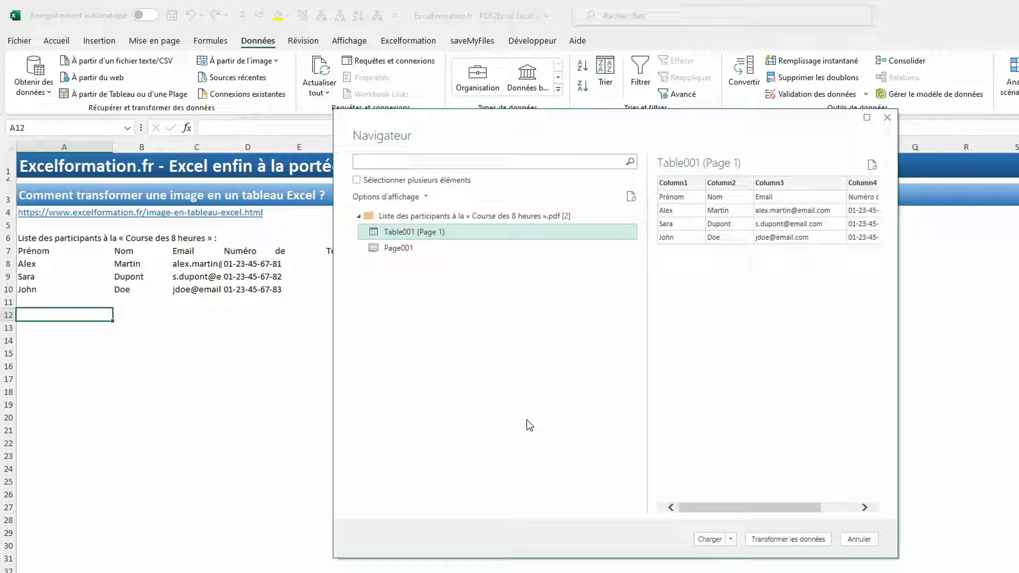
click(762, 539)
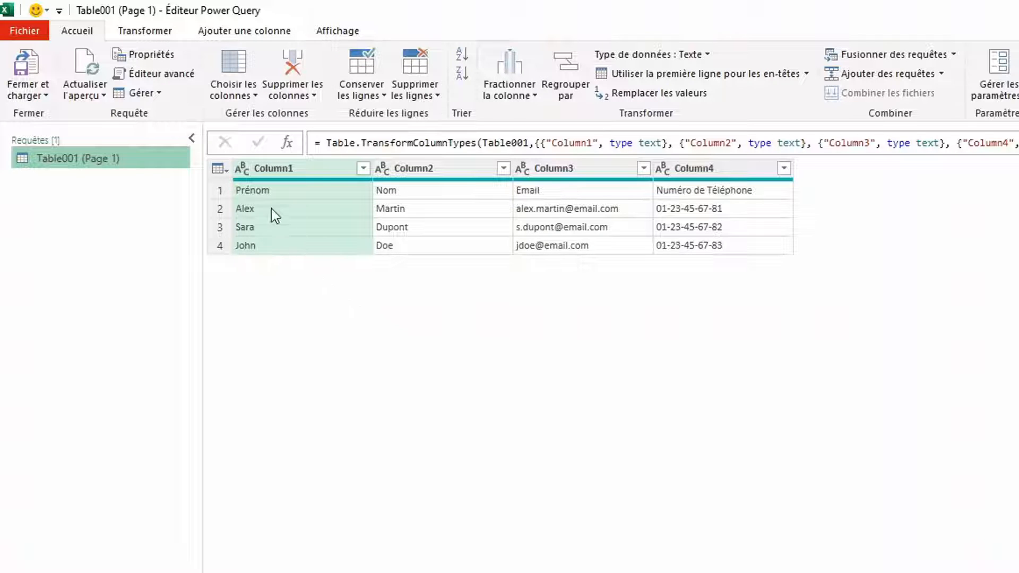
click(219, 169)
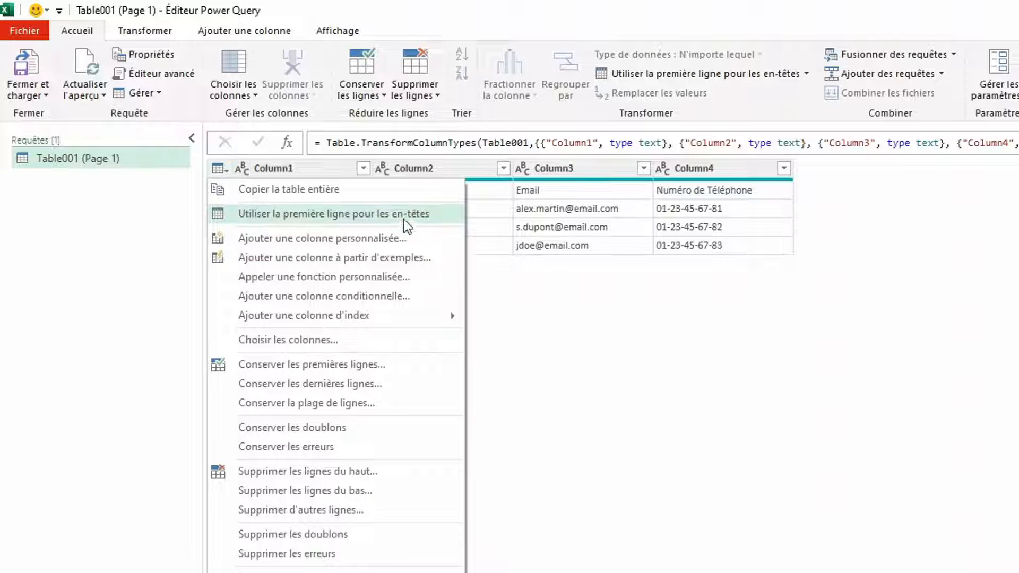
click(392, 213)
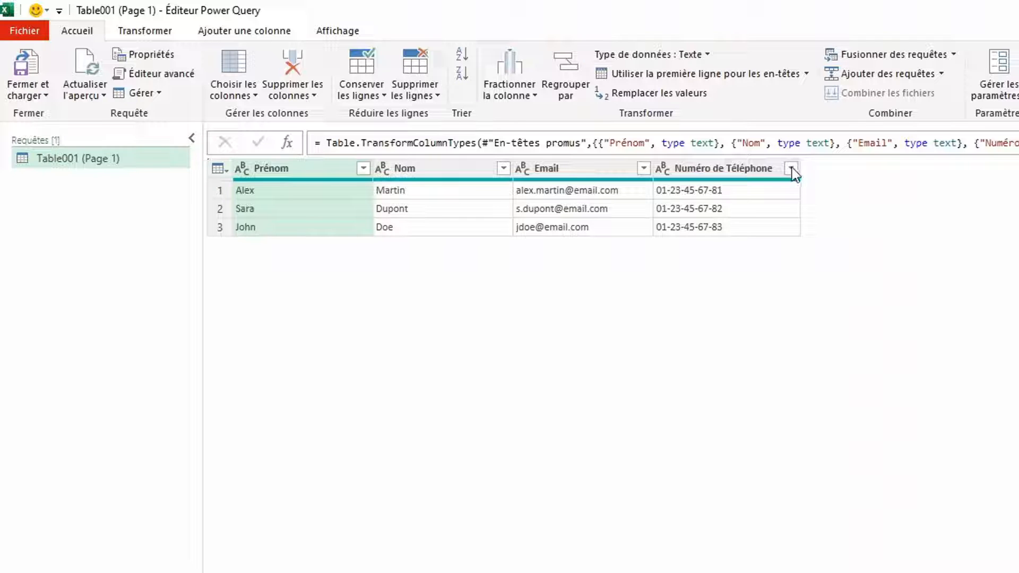
Replace every hyphen with a space in the Numéro de Téléphone column, and load the query into the workbook
click(765, 169)
right_click(726, 174)
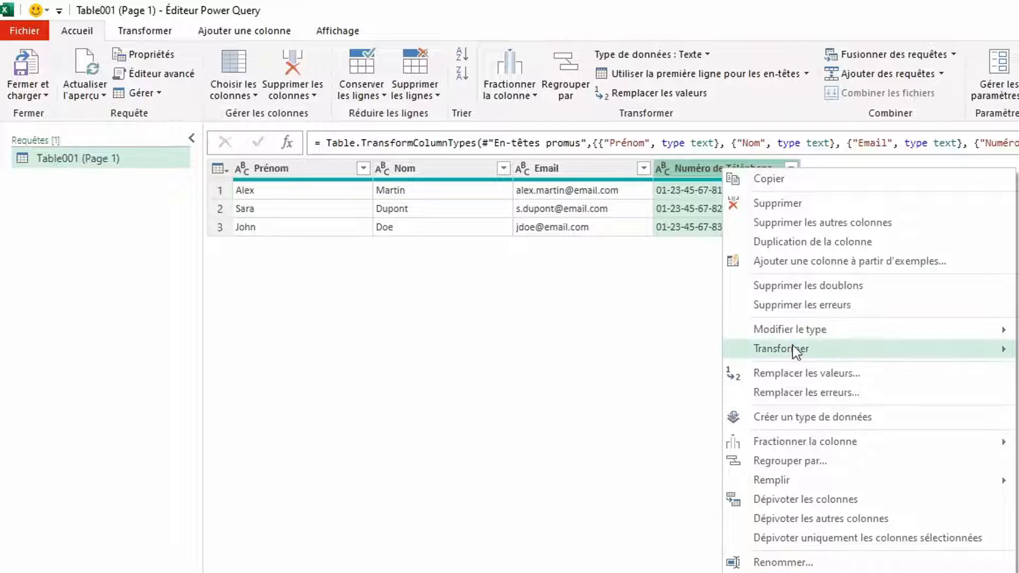
click(798, 374)
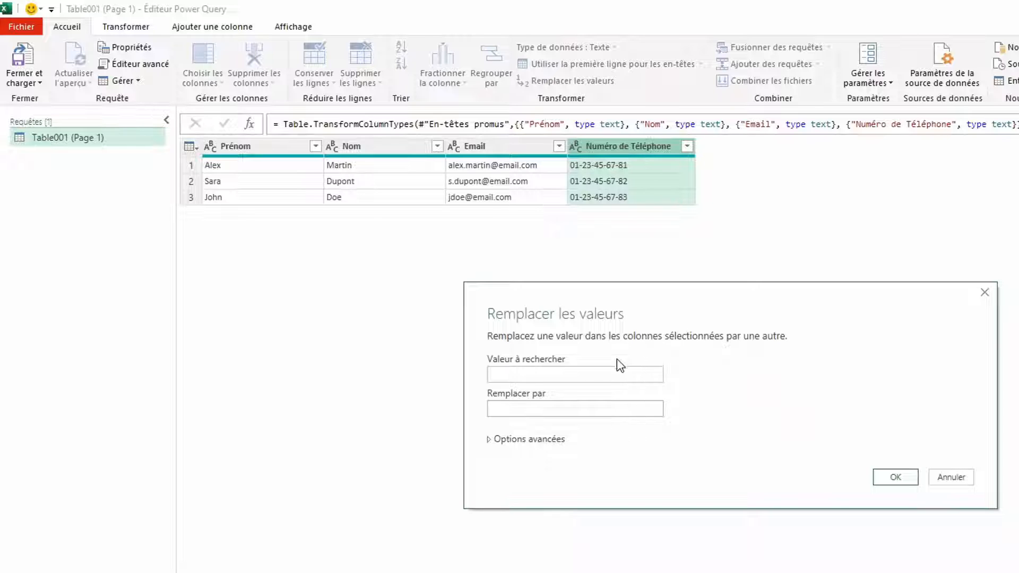
text(-)
click(567, 409)
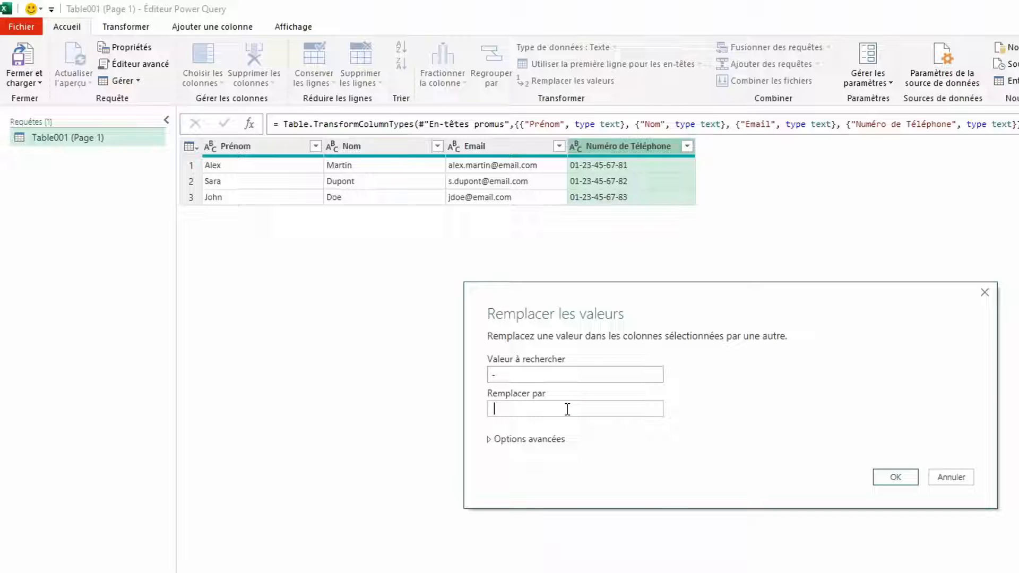
click(891, 477)
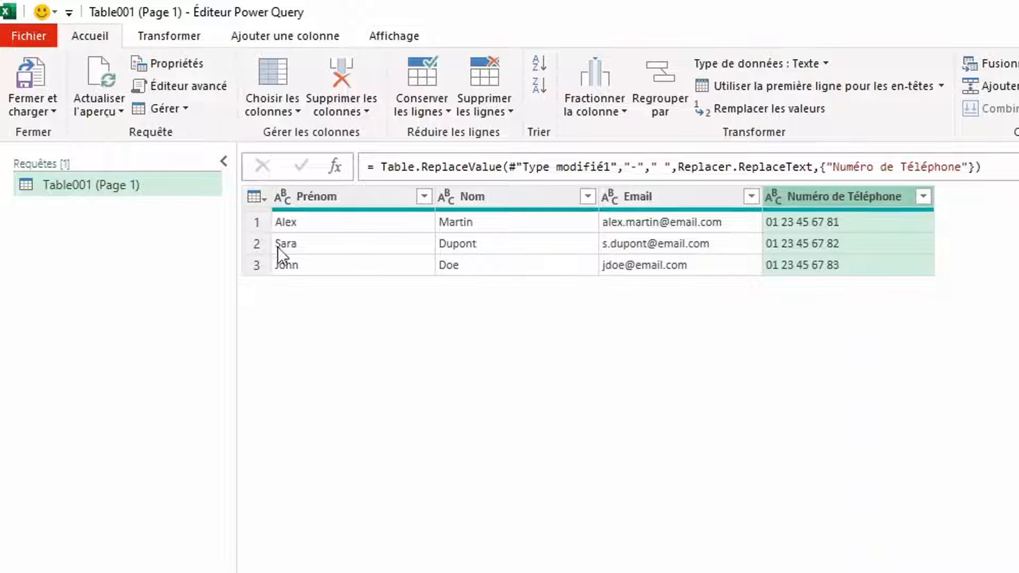
click(29, 73)
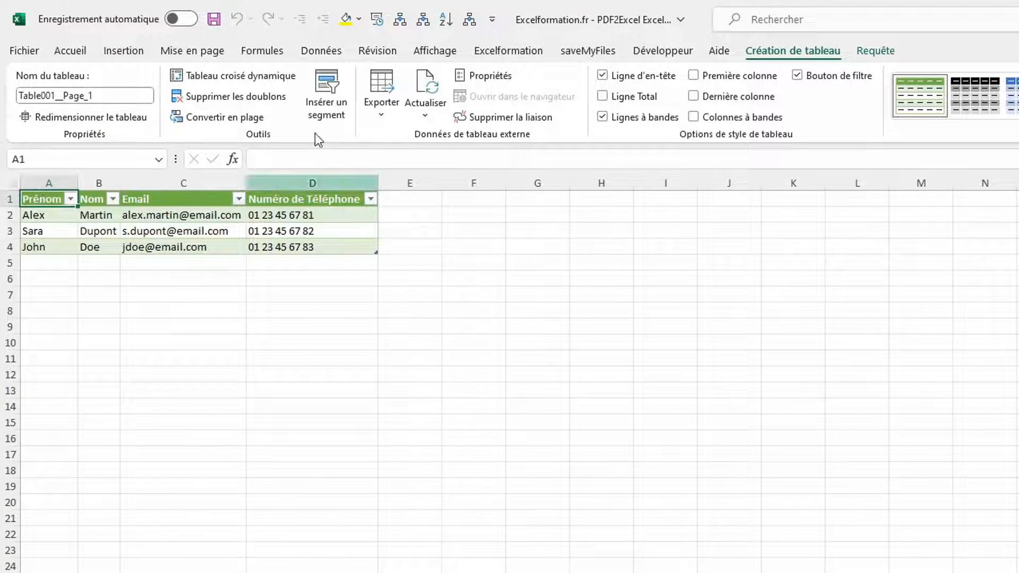
Refresh all data connections so the loaded table matches the extended participants list in the PDF
click(318, 55)
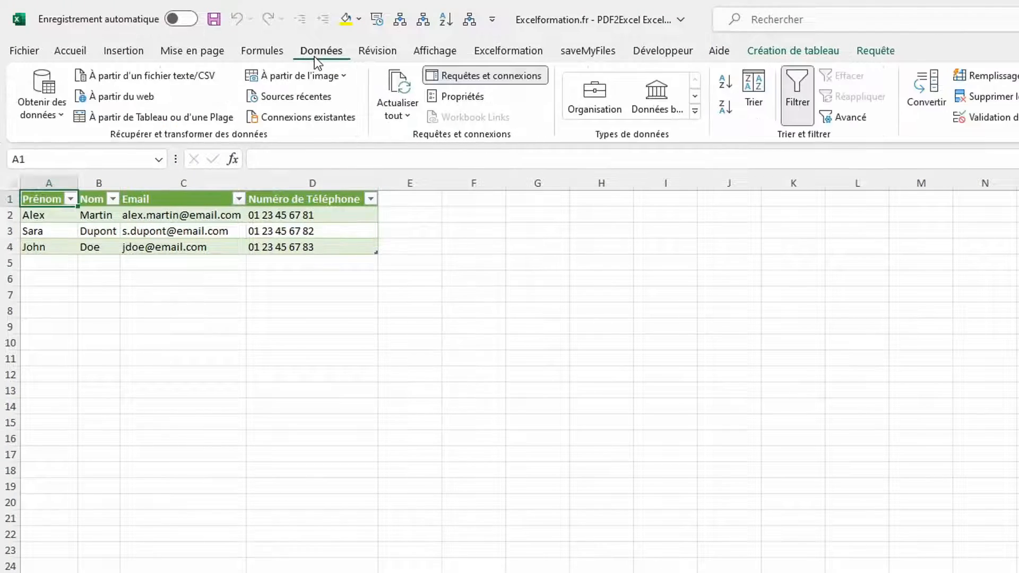
click(397, 89)
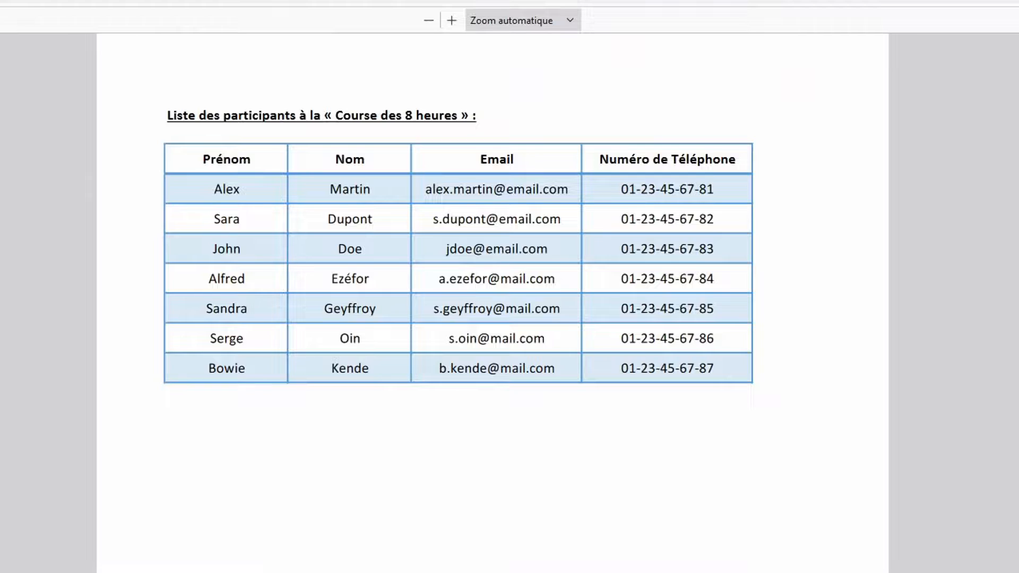
drag(215, 223, 229, 223)
drag(374, 252, 539, 323)
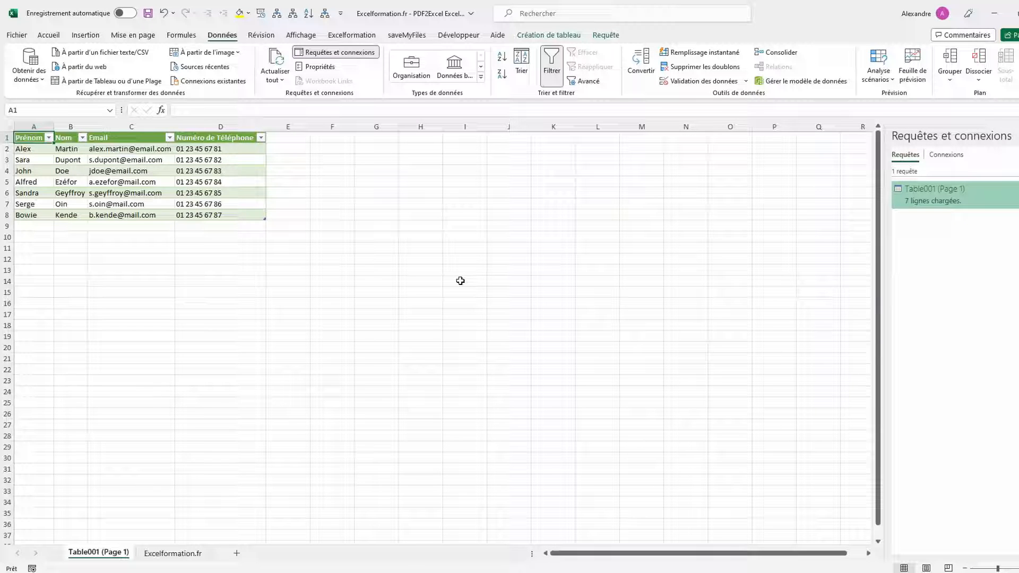
Import the picture file IMG_1583.jpg as image data on the Excelformation.fr sheet, with an empty cell in column K as the destination
click(172, 553)
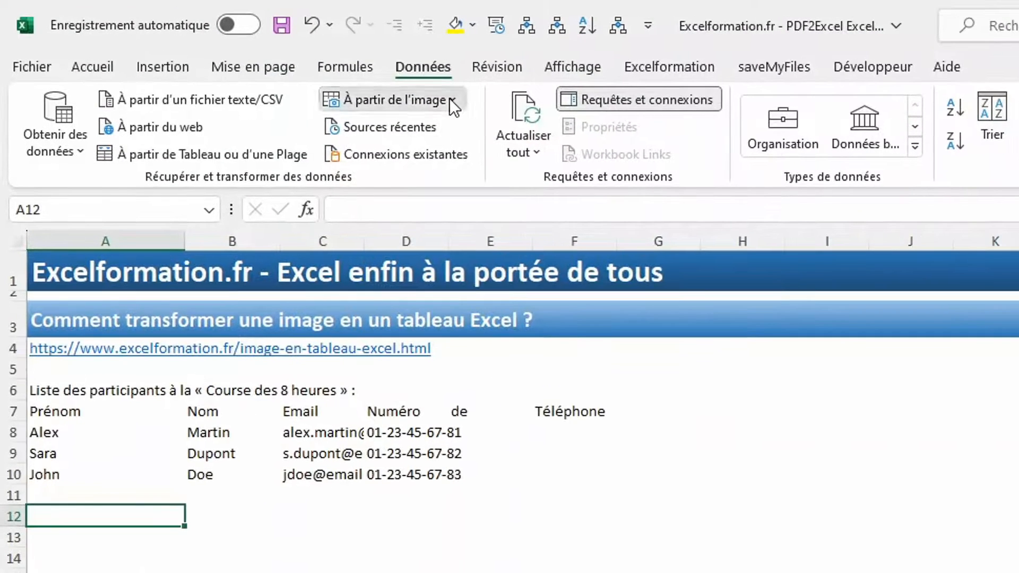
click(236, 53)
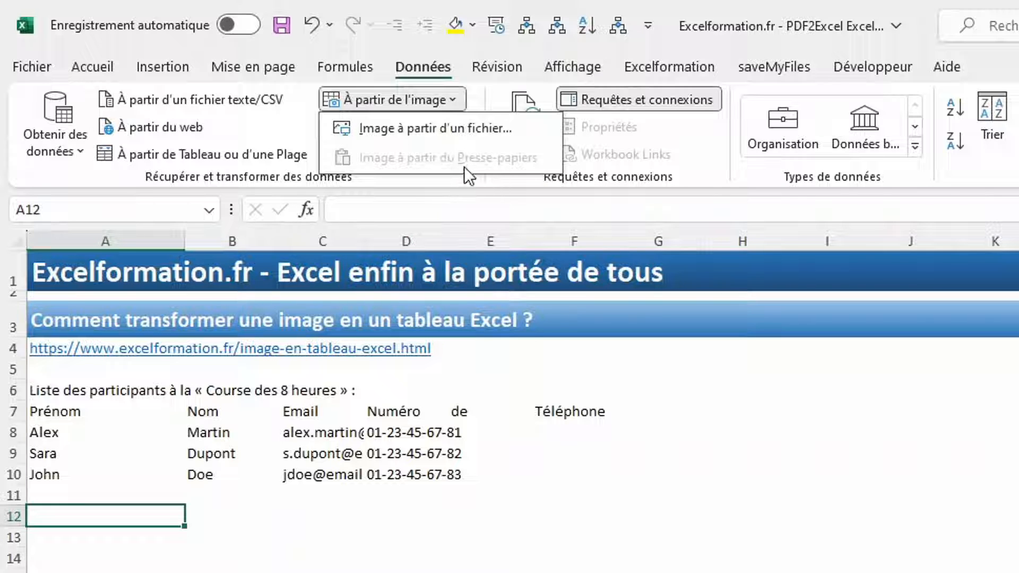
click(464, 133)
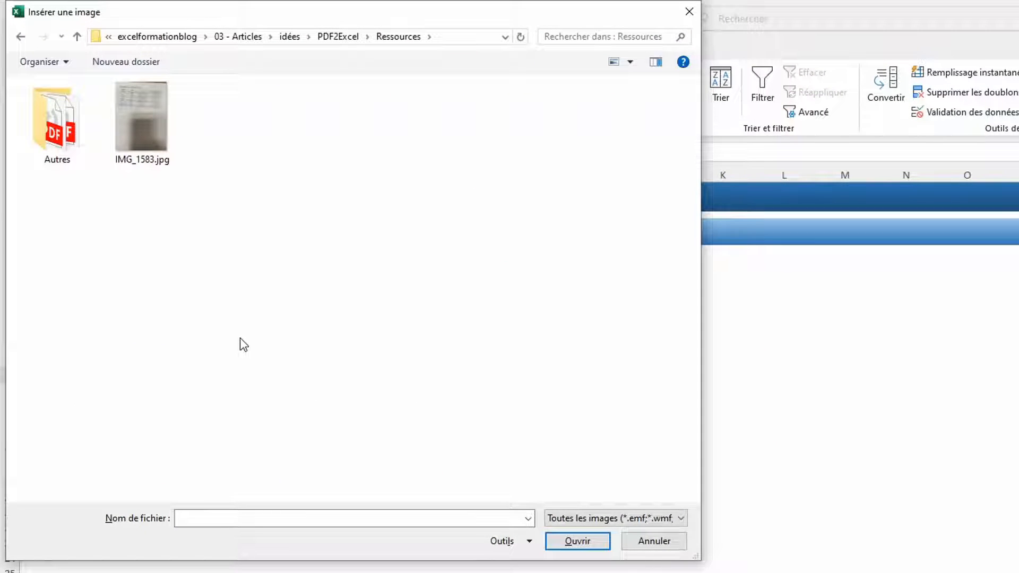
click(151, 141)
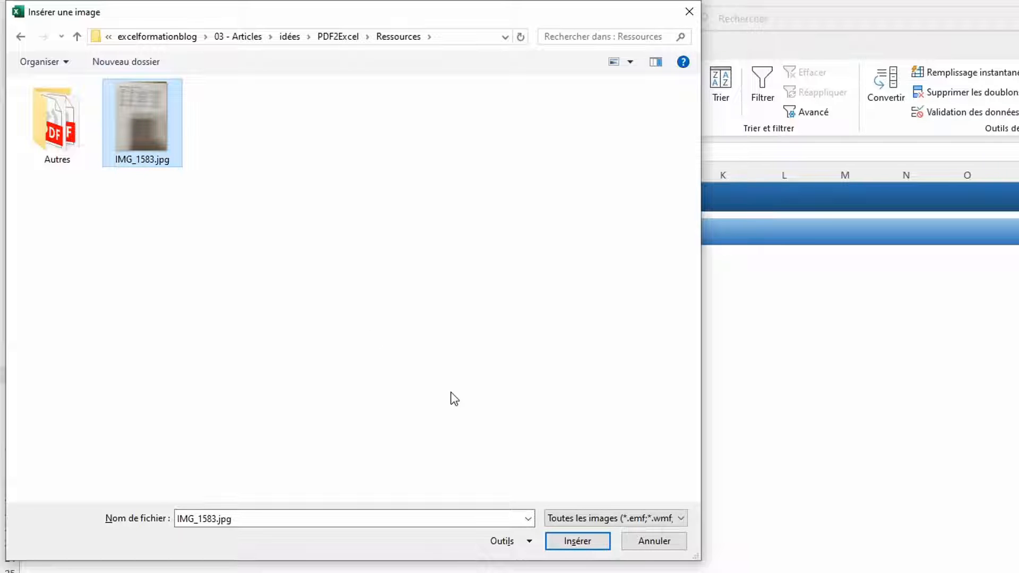
click(566, 548)
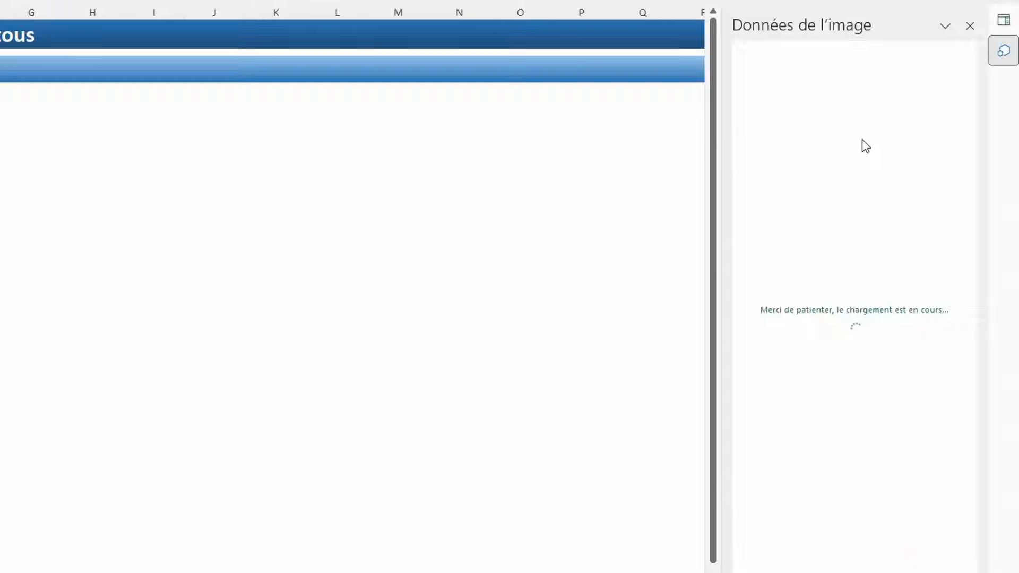
click(260, 277)
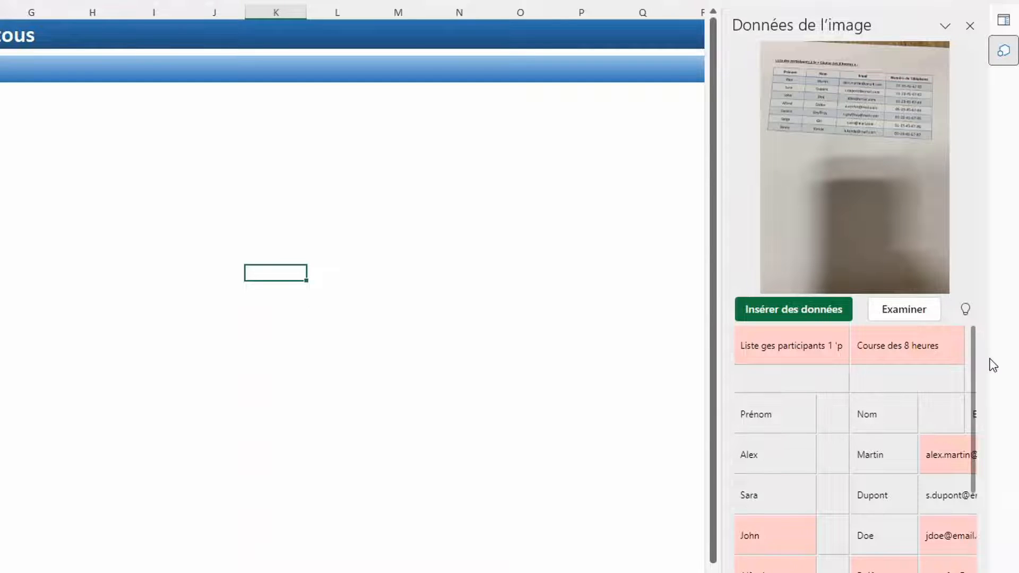
Correct the first recognized title cell to "Liste des participants à la" and accept "Course des 8 heures" in the neighbouring cell
drag(971, 359, 972, 335)
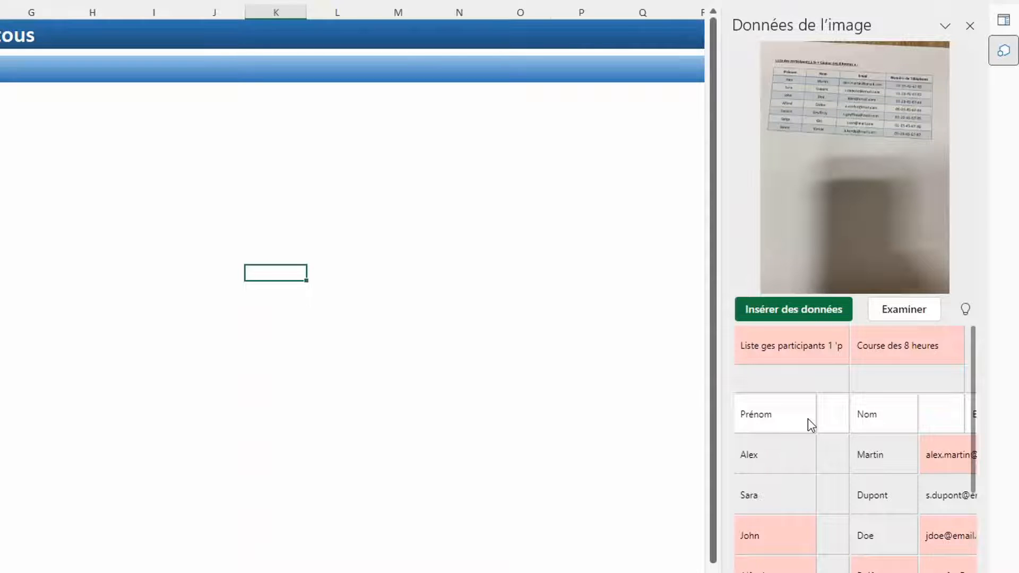
click(826, 350)
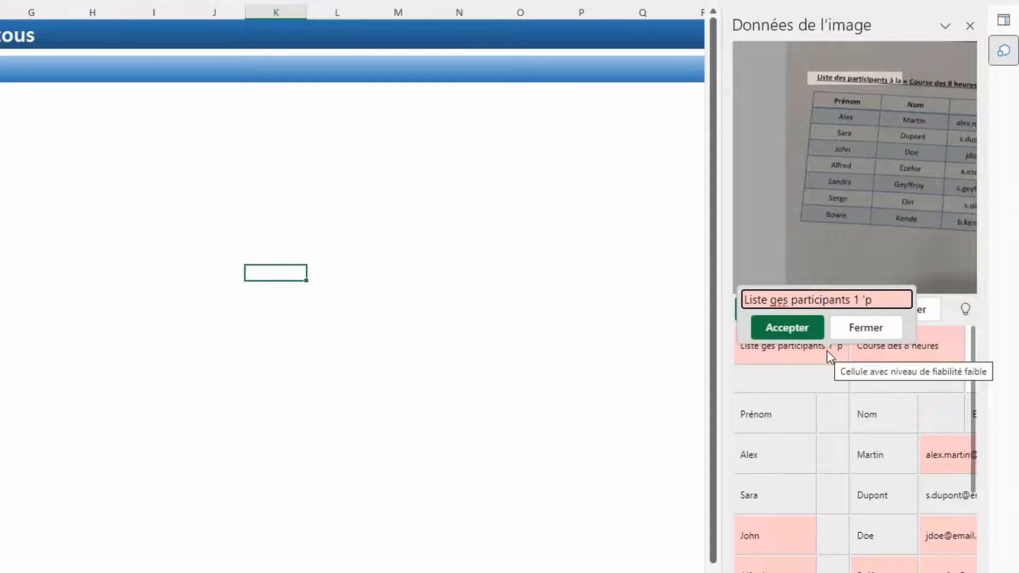
click(777, 301)
key(BackSpace)
text(d)
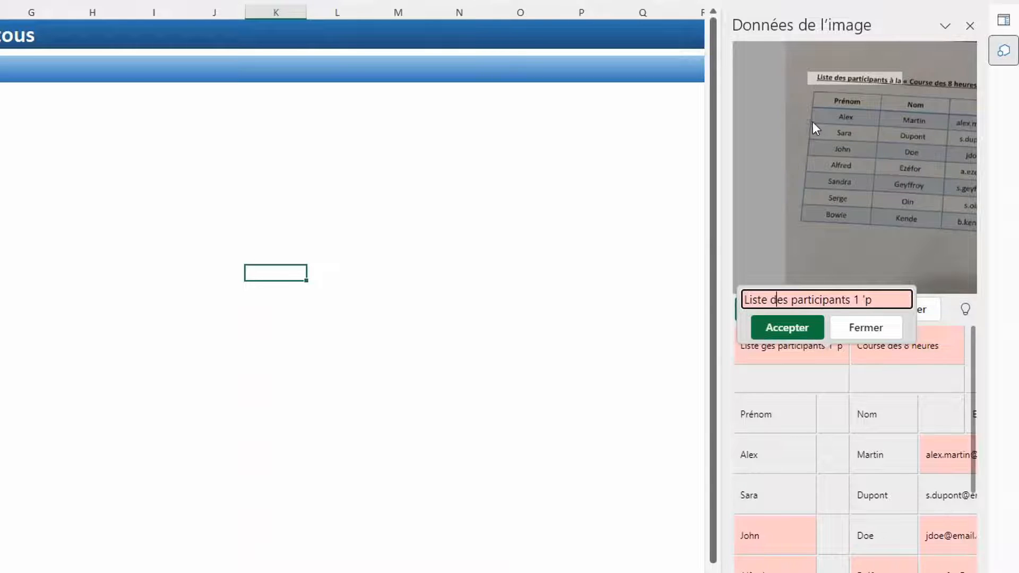
click(885, 300)
key(BackSpace)
key(BackSpace)
text(à la)
click(802, 334)
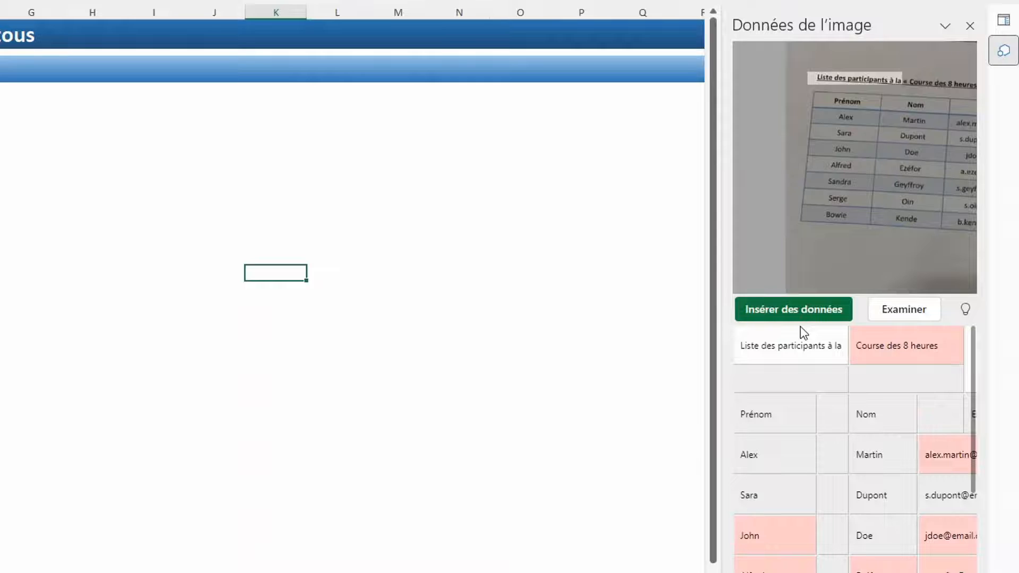
click(877, 354)
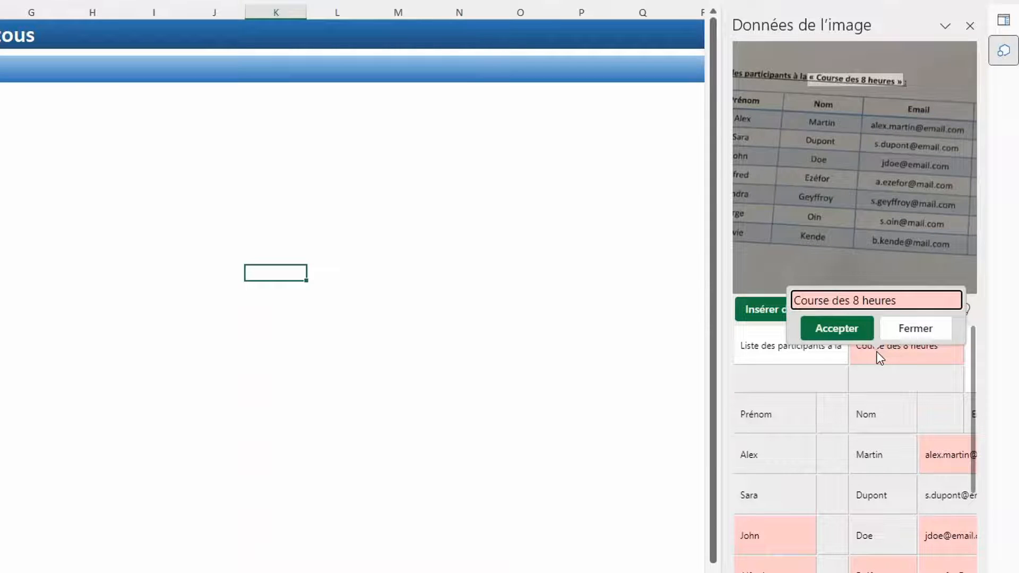
key(Return)
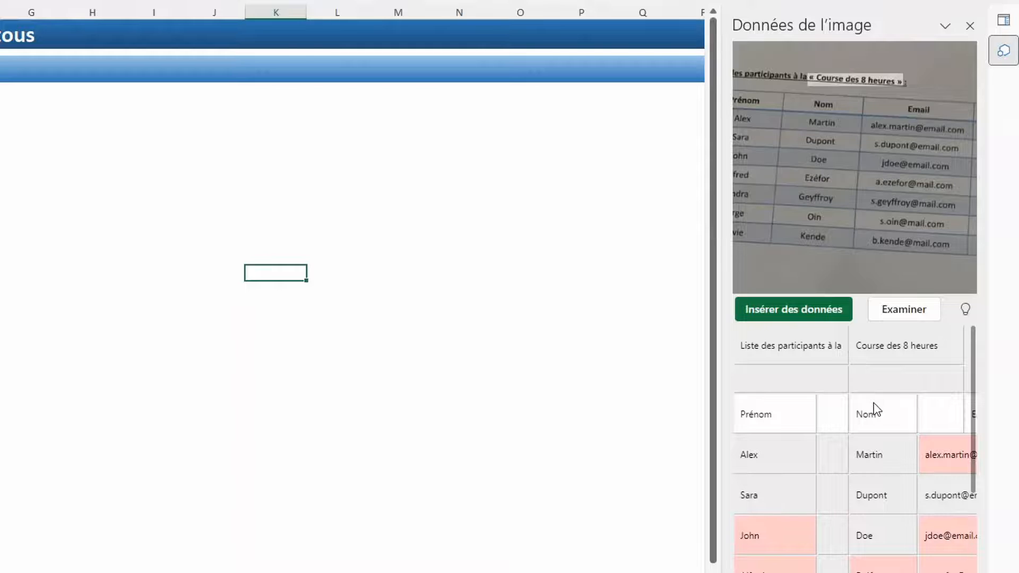
Insert the recognized data without reviewing the remaining items, and move the inserted block so it starts at cell A12
click(823, 309)
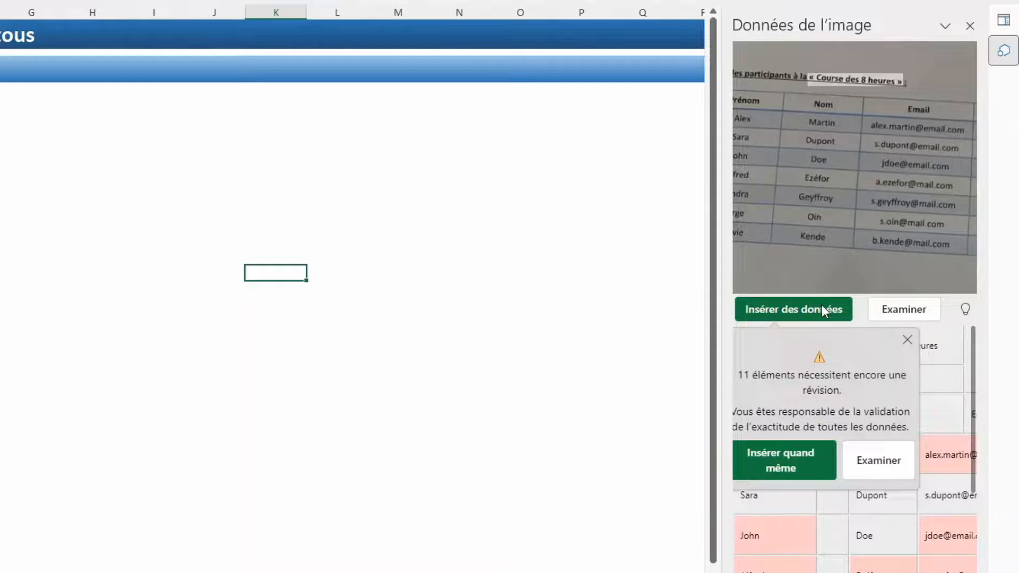
click(793, 459)
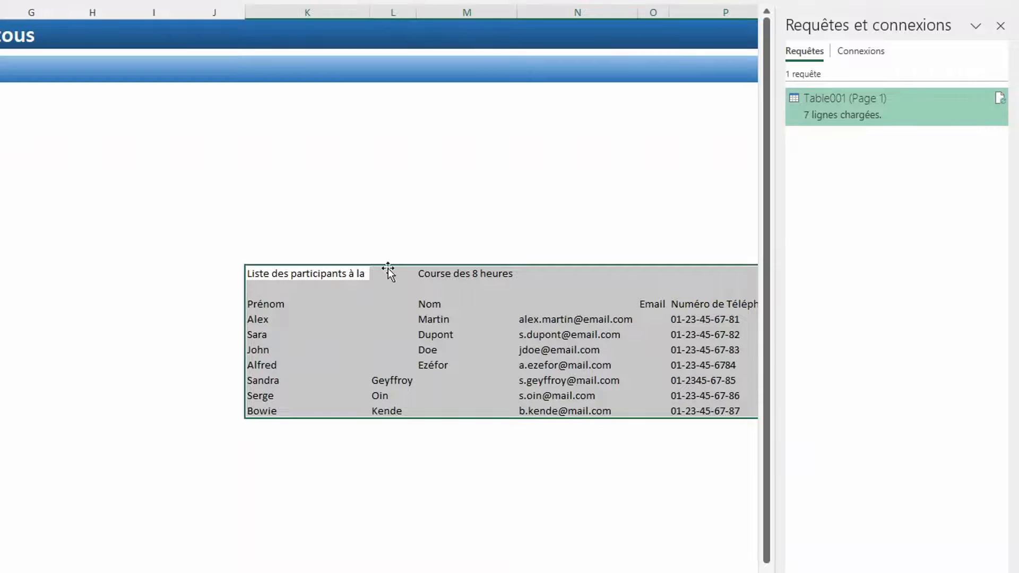
drag(389, 267, 16, 365)
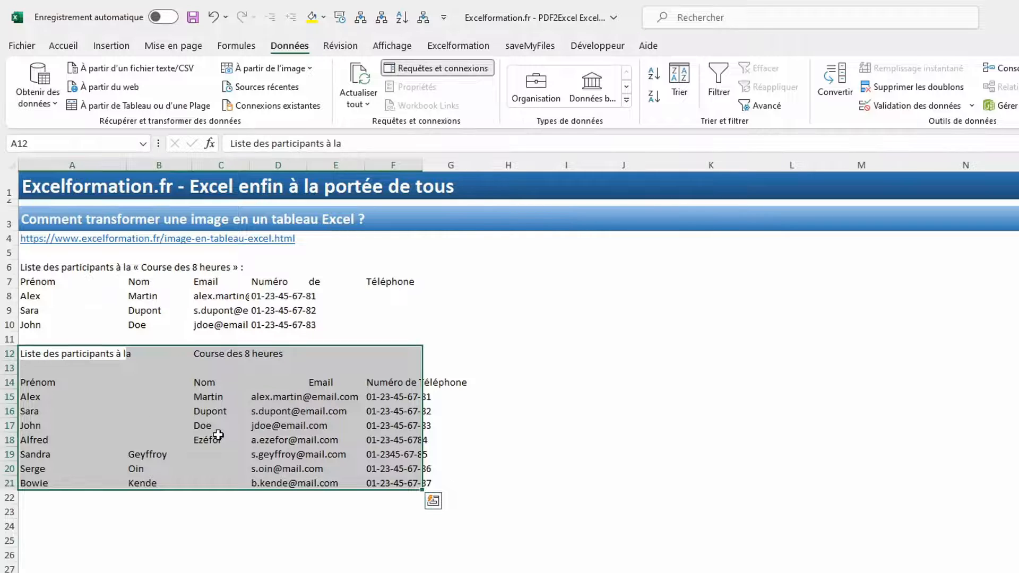
Realign the inserted list from row 14 down, moving the stray Nom cells to column B, Email to column C and Numéro de Téléphone to column D
click(203, 387)
drag(203, 386, 144, 431)
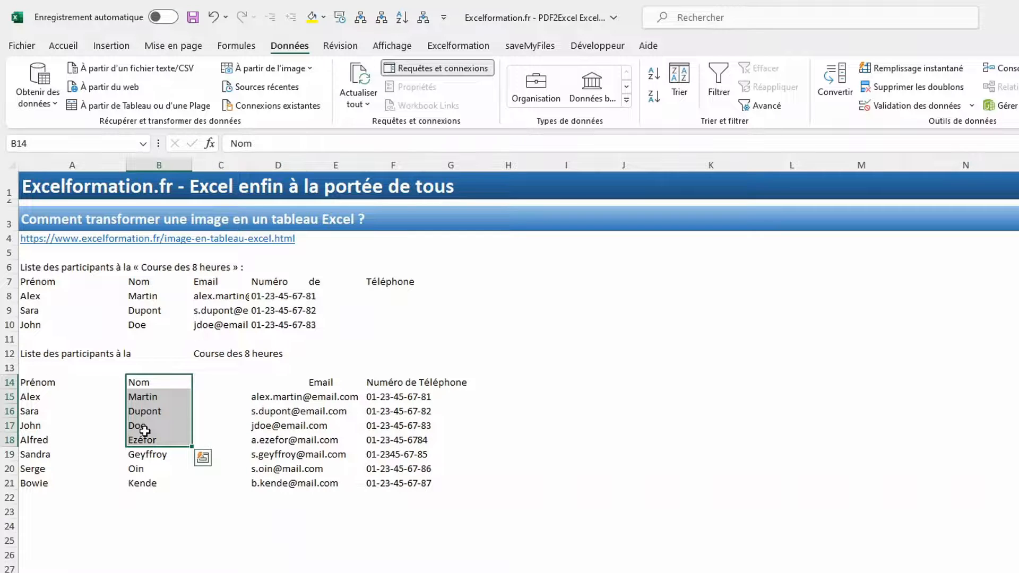
click(325, 383)
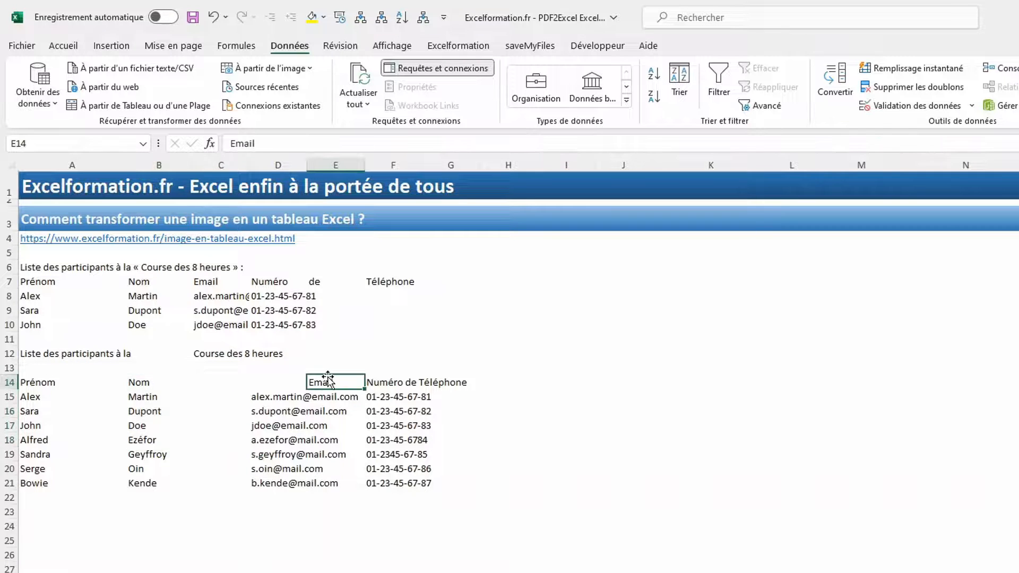
drag(327, 380, 216, 485)
drag(390, 381, 392, 496)
drag(364, 455, 297, 456)
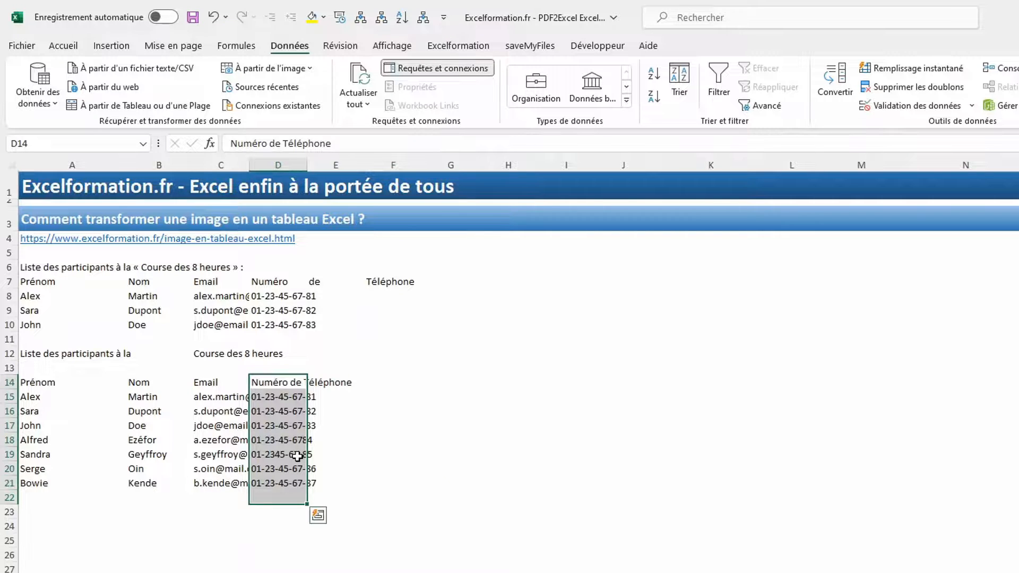
click(160, 511)
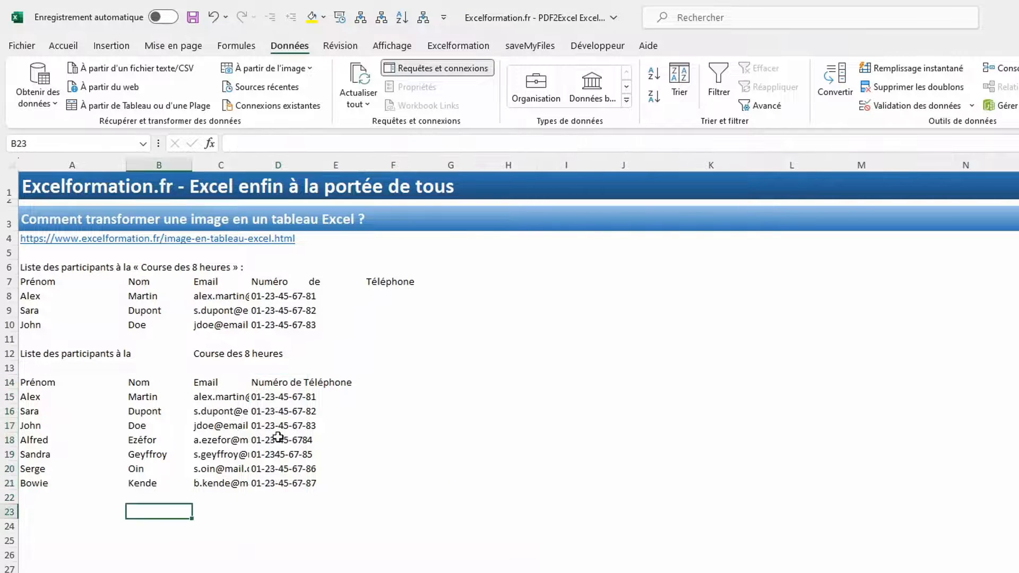
Add the missing hyphens to the phone numbers in cells D18 and D19
click(279, 438)
click(286, 144)
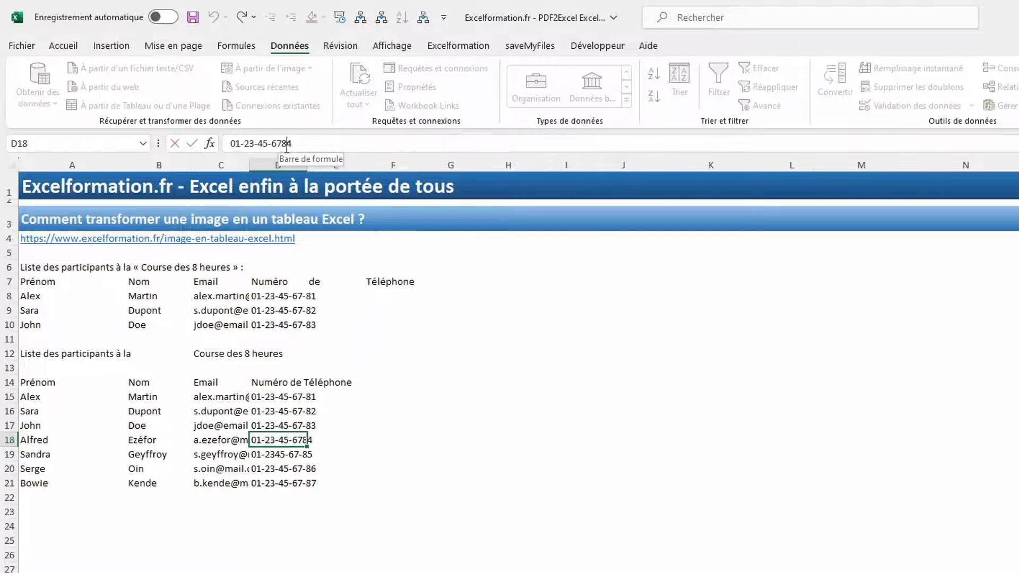
text(-)
key(Return)
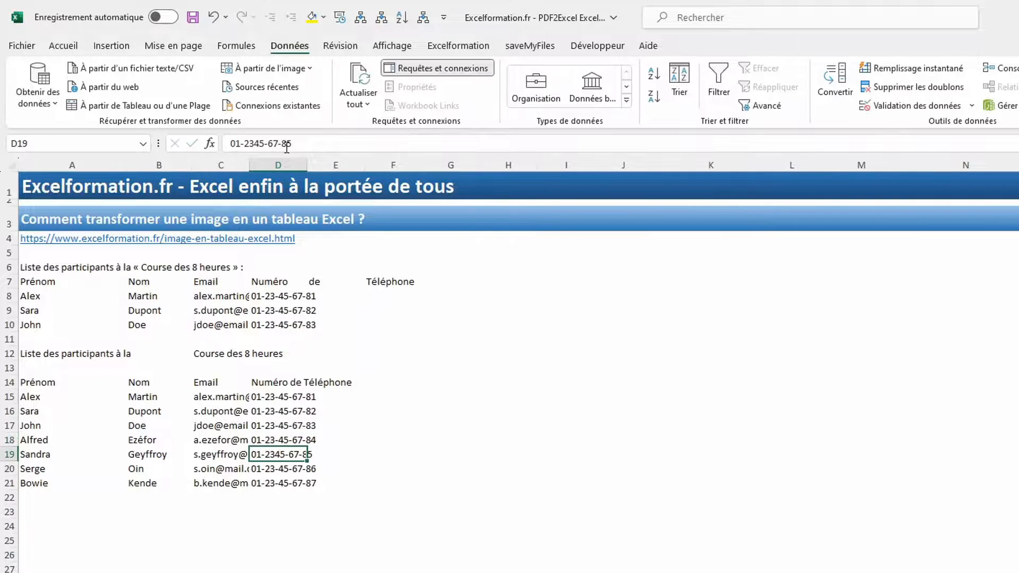
click(256, 147)
text(-)
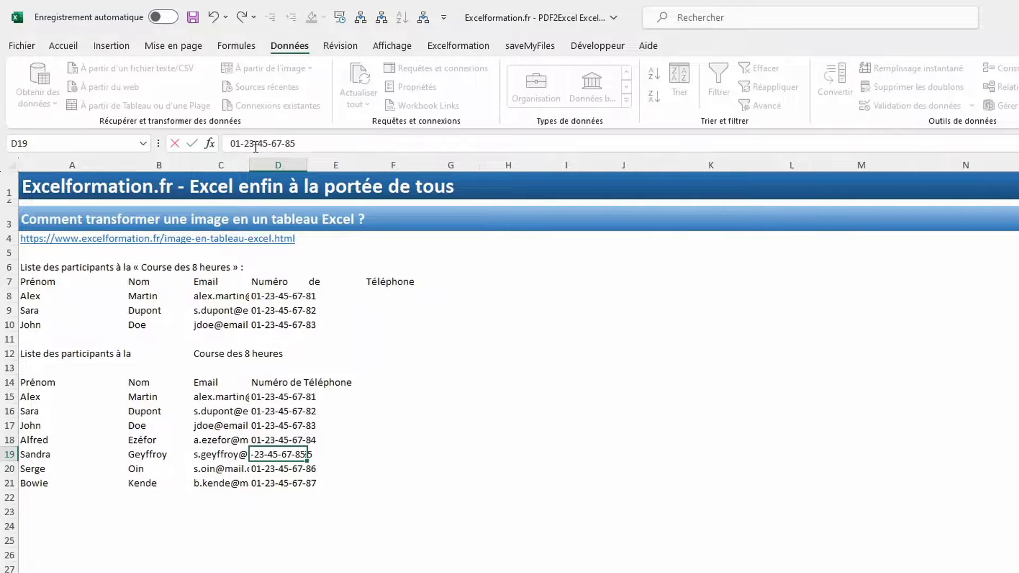
key(Return)
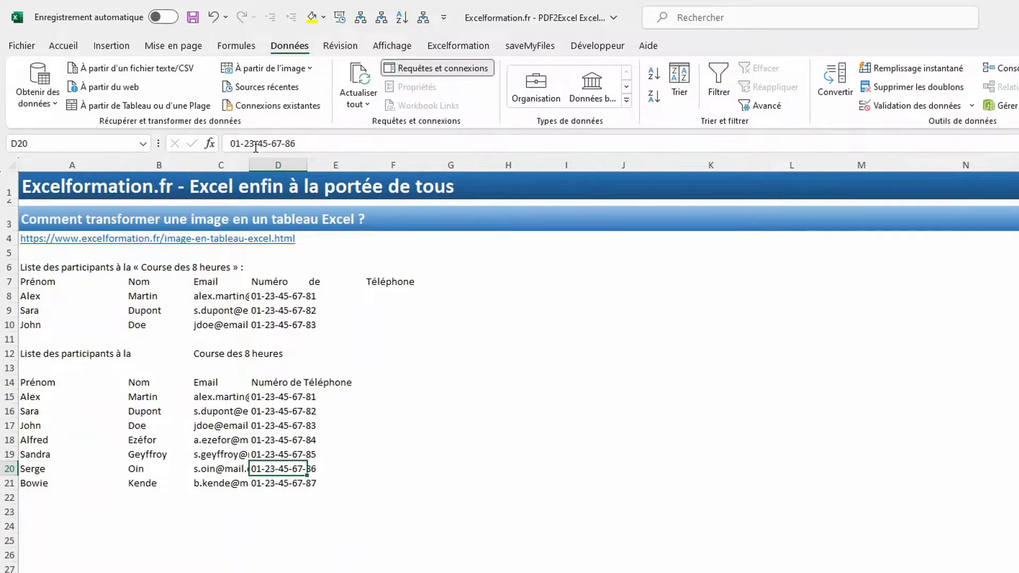
Convert the range A14:D21 into a table with headers, and autofit the width of column C to its contents
key(ctrl+l)
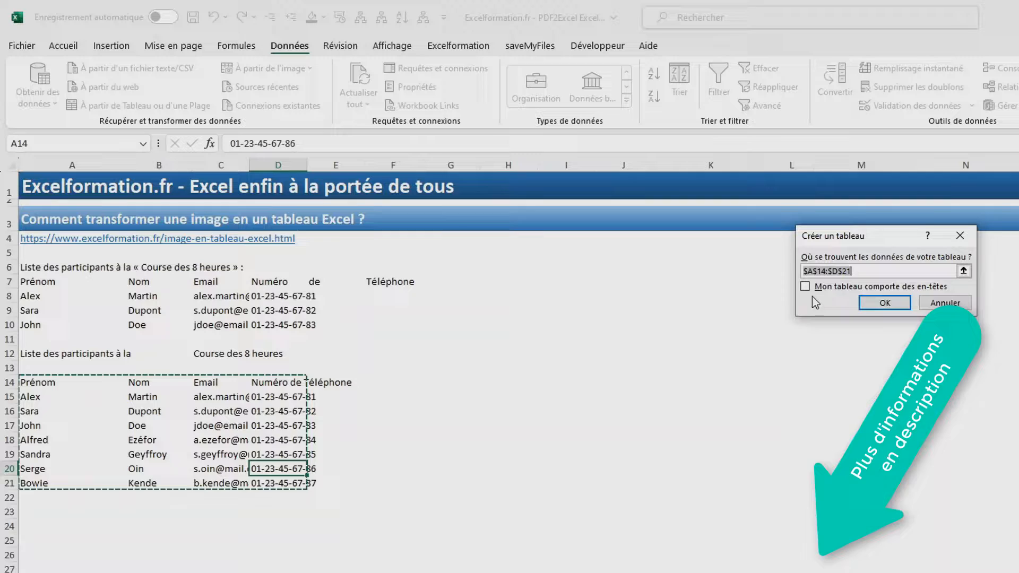
click(818, 287)
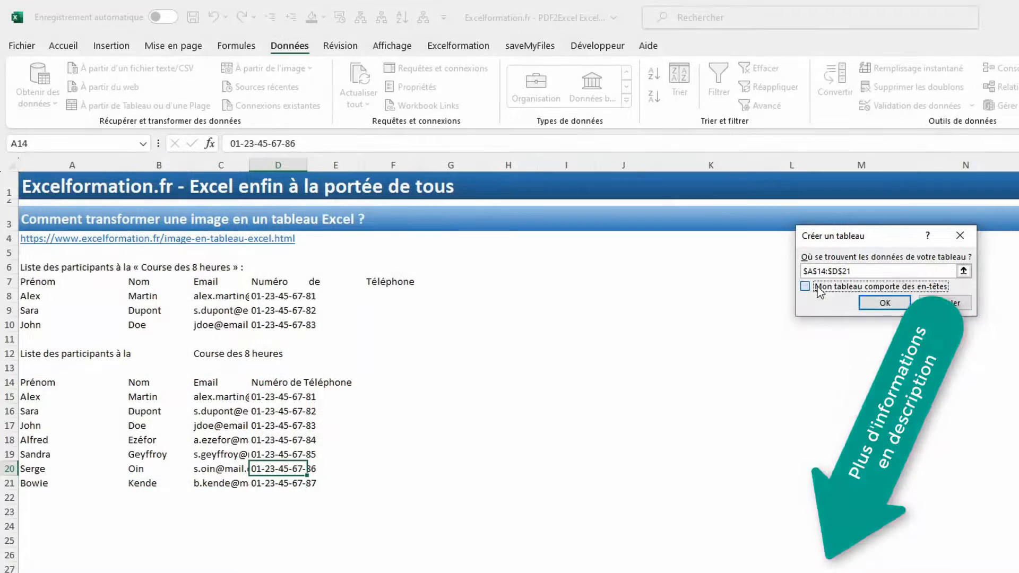
key(Return)
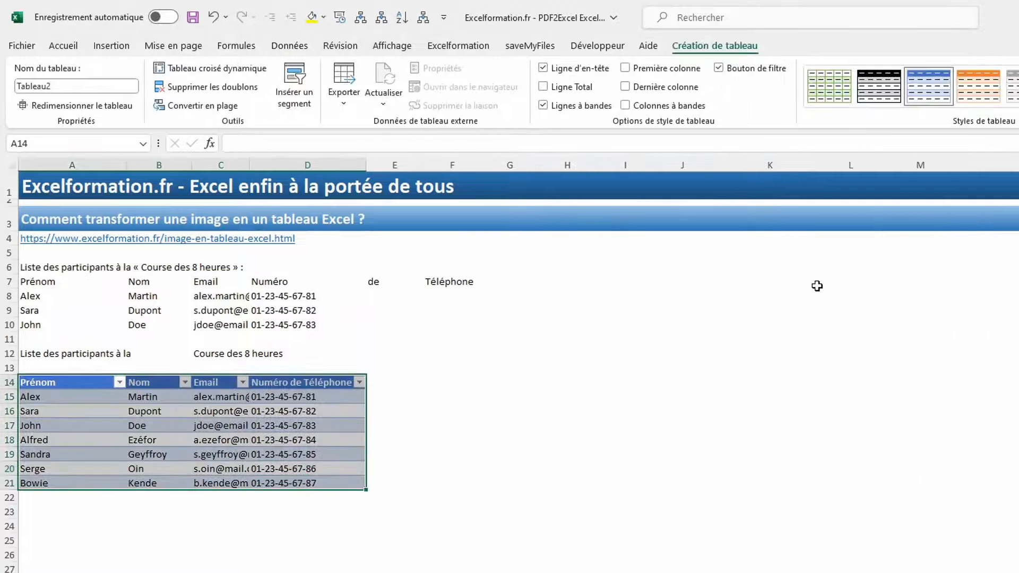
double_click(250, 159)
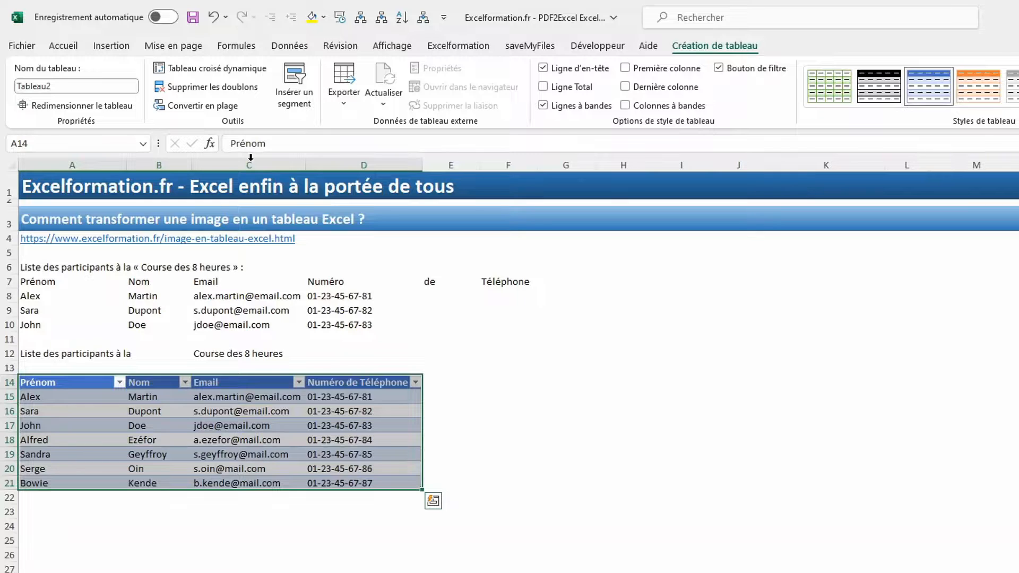